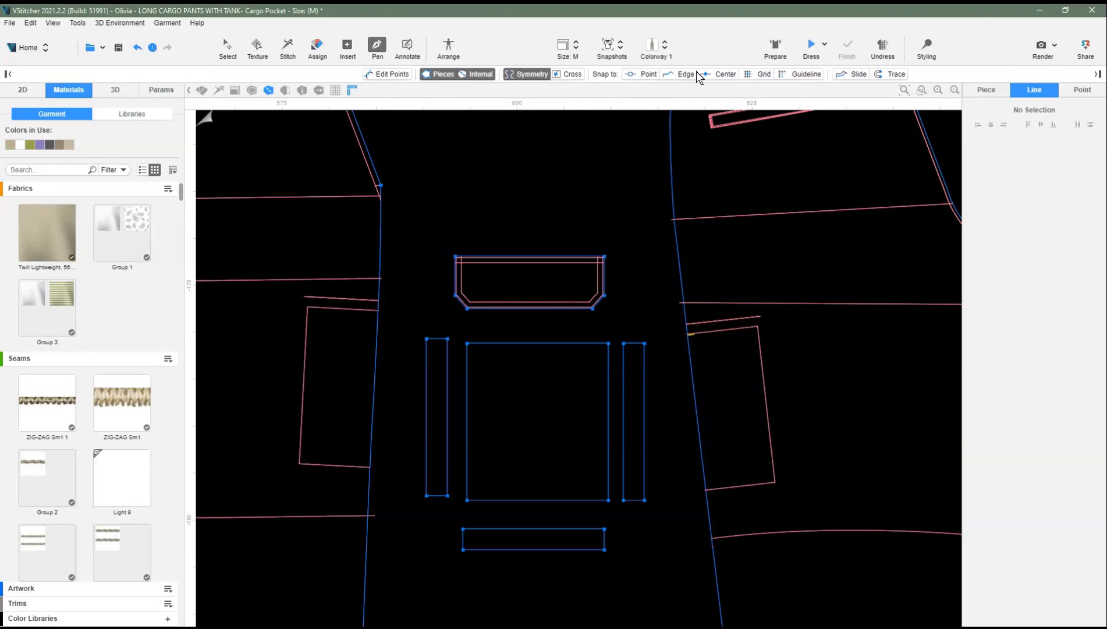
Add a midpoint to each short end of the two side gusset strips and the lower gusset strip
click(391, 74)
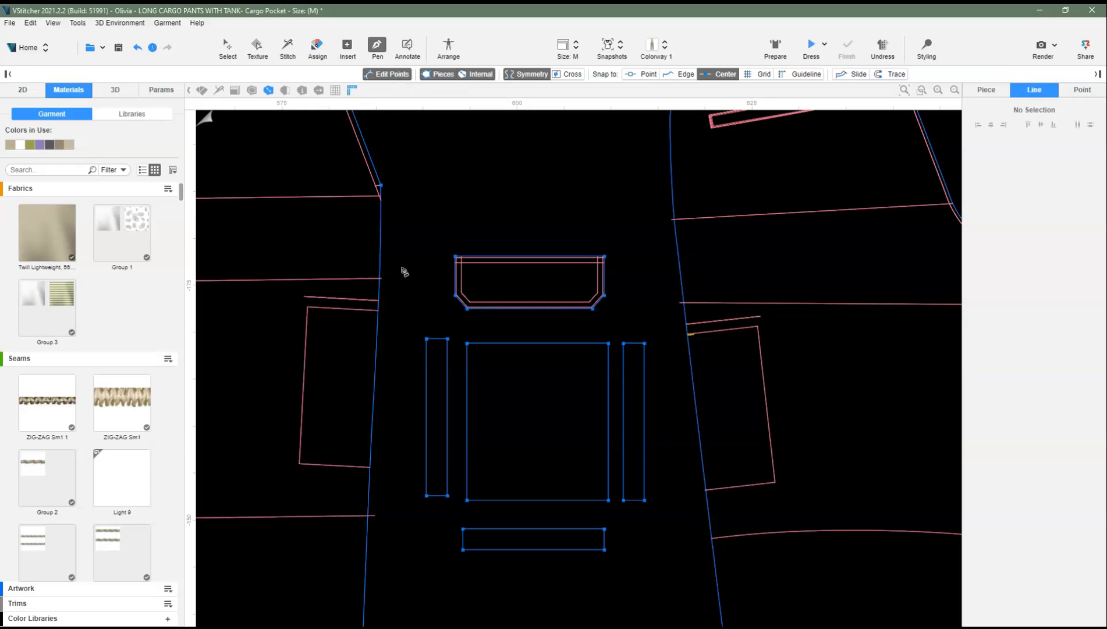
click(437, 338)
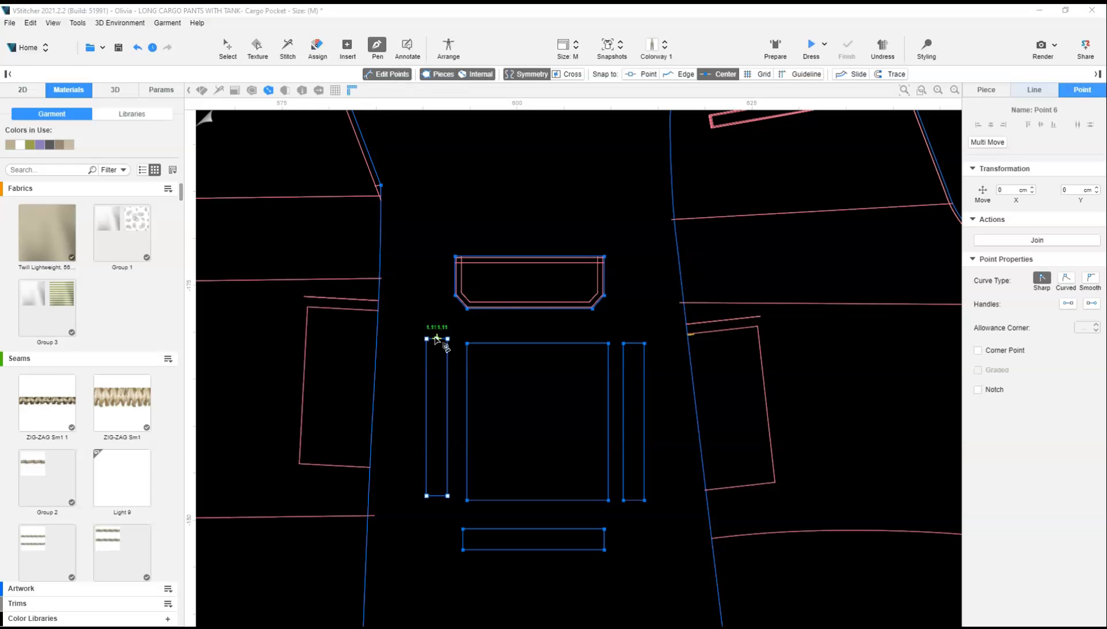
click(436, 495)
click(463, 539)
click(605, 539)
click(633, 499)
click(634, 342)
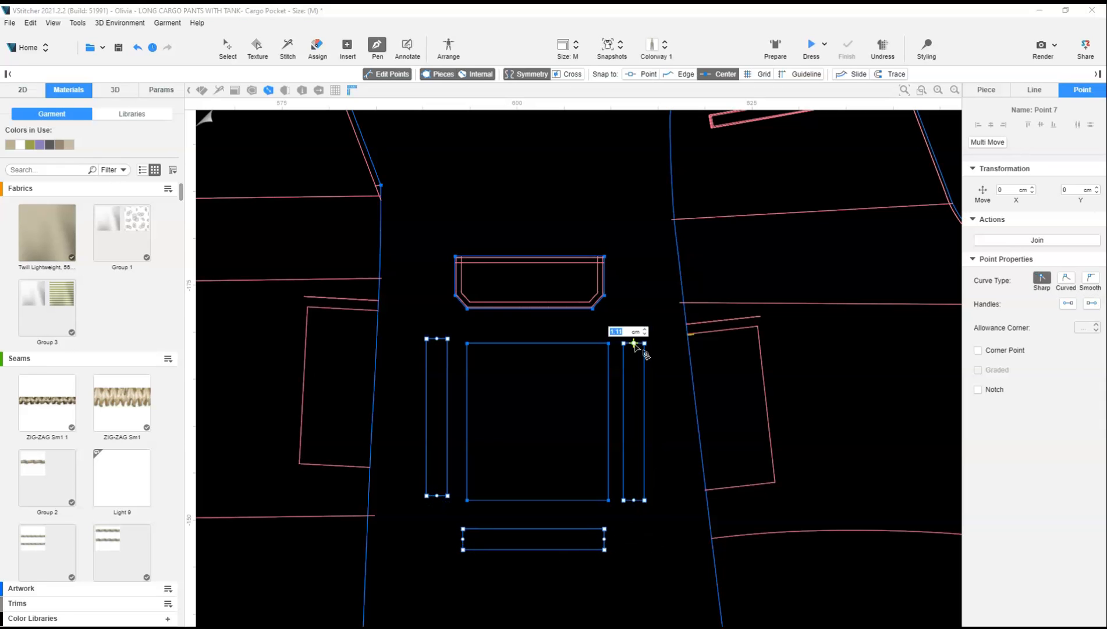
key(Escape)
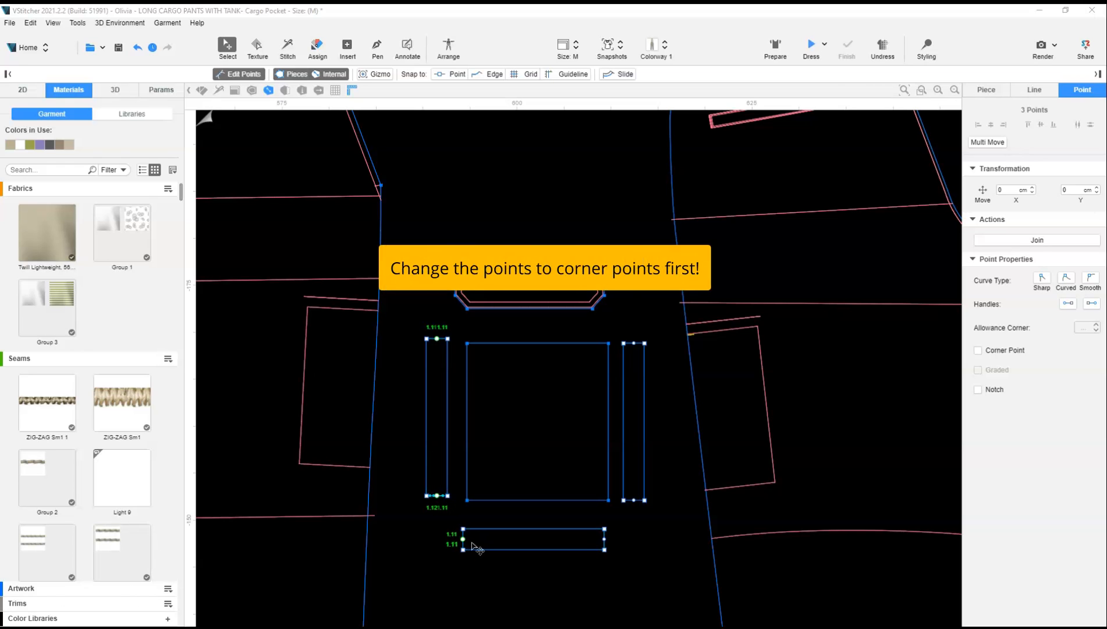
Turn the six new midpoints on the gusset strips into corner points
shift+click(604, 539)
shift+click(633, 500)
shift+click(633, 343)
click(979, 350)
key(Escape)
Draw a lengthwise internal center line through each of the three gusset strips, snapping to the midpoints
click(377, 45)
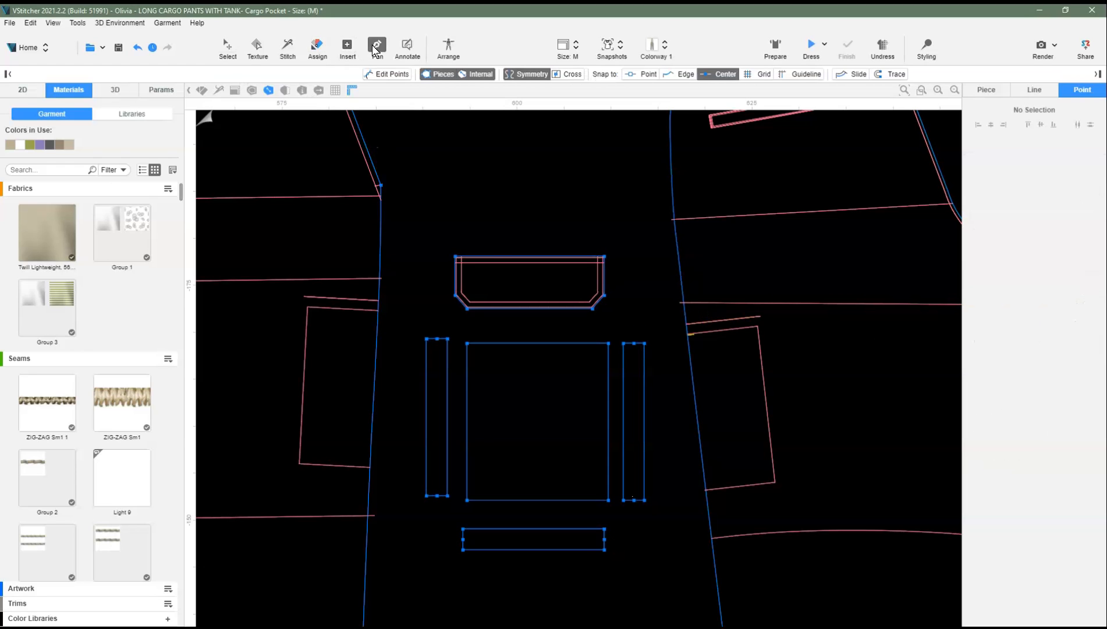
click(641, 73)
click(438, 338)
double_click(438, 495)
click(463, 539)
click(604, 539)
click(604, 539)
click(634, 499)
click(634, 343)
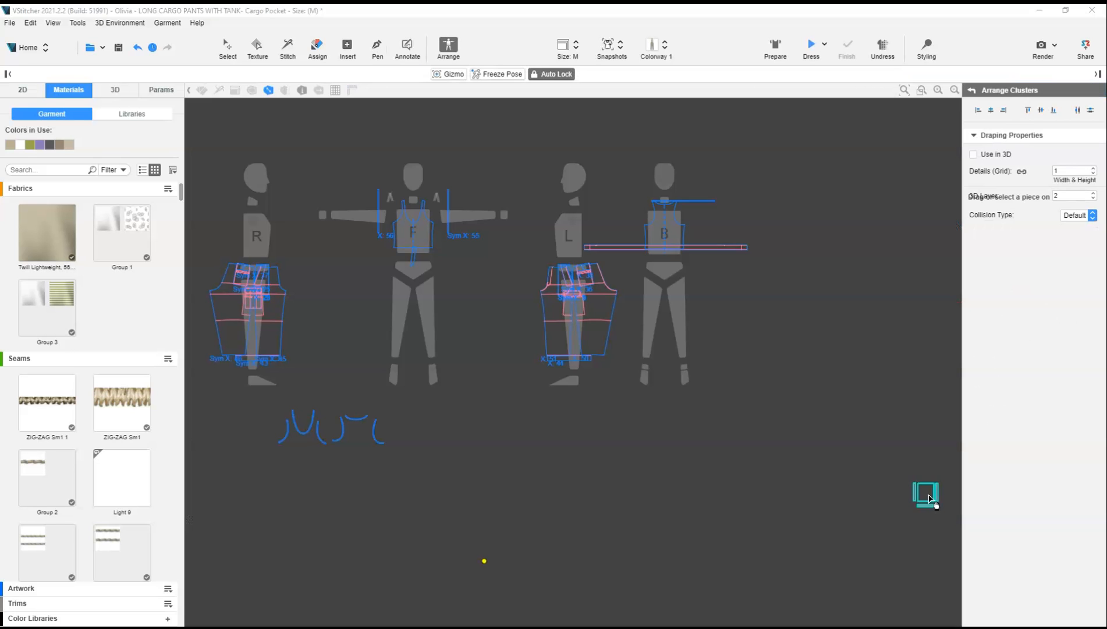
Arrange the pocket piece and its three gusset strips on the left leg, around the traced pocket placement
drag(930, 494, 576, 313)
scroll(573, 314, up, 6)
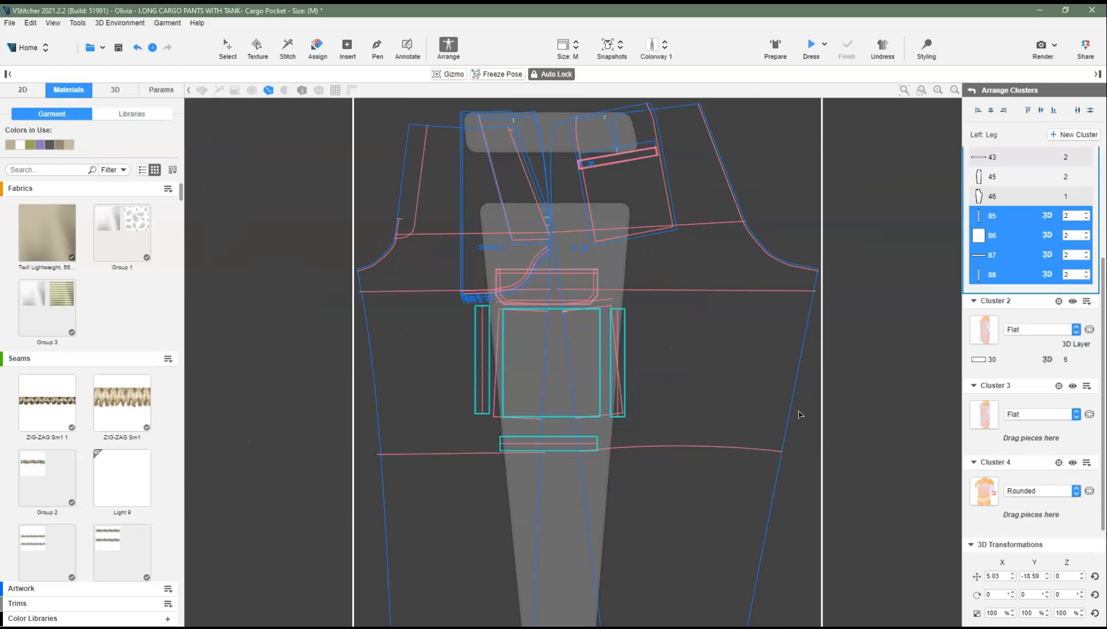
click(234, 51)
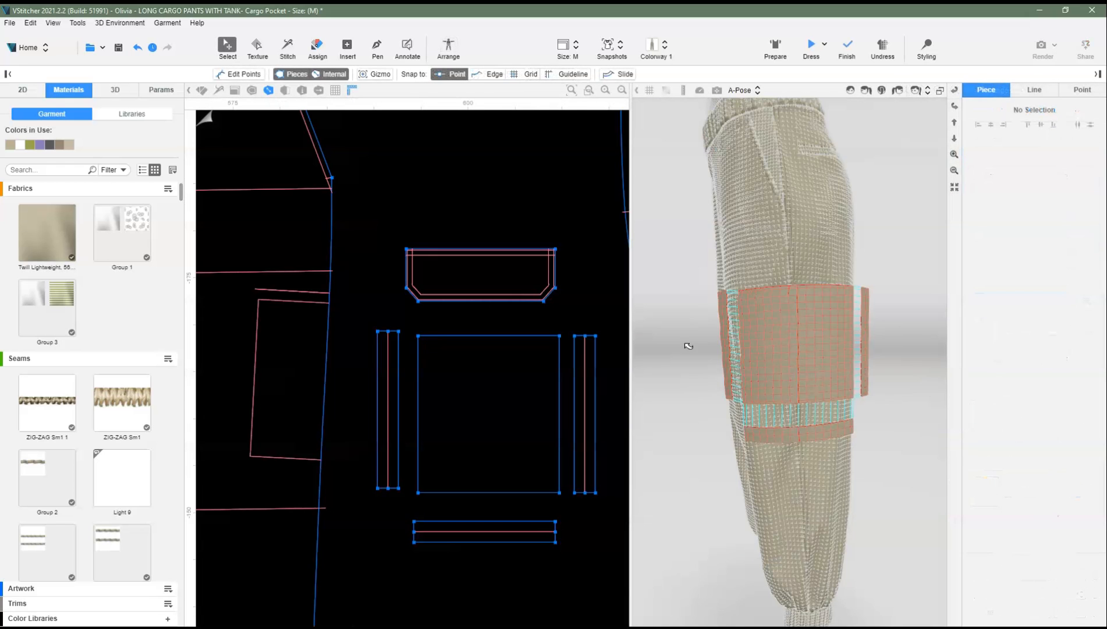
Enable Fold on the internal center lines of all three gusset strips
click(387, 389)
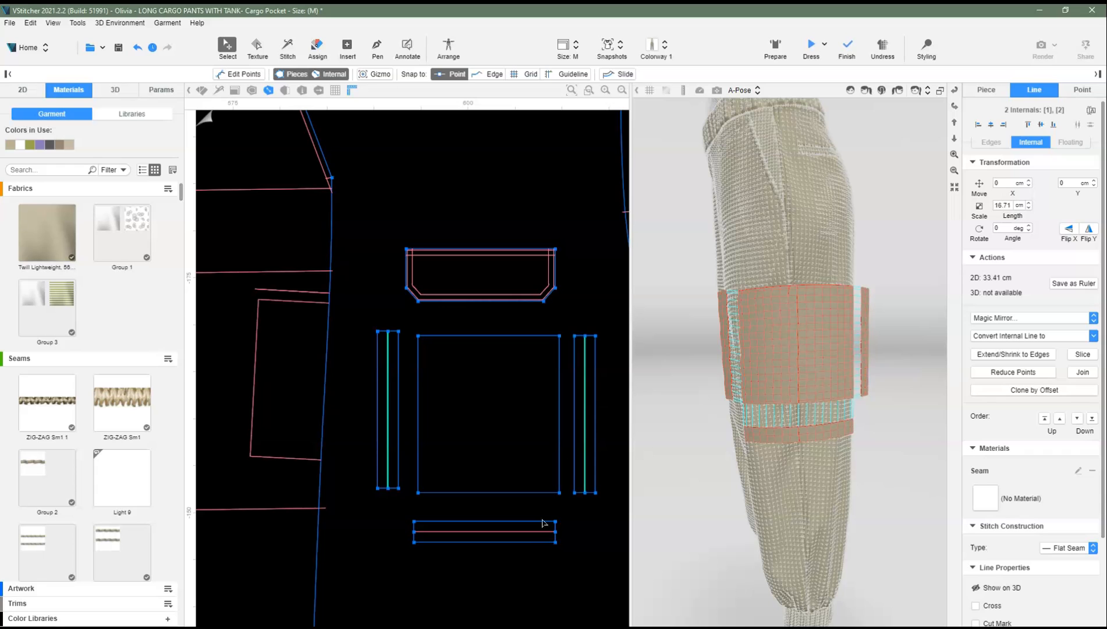
shift+click(522, 532)
scroll(1069, 537, down, 3)
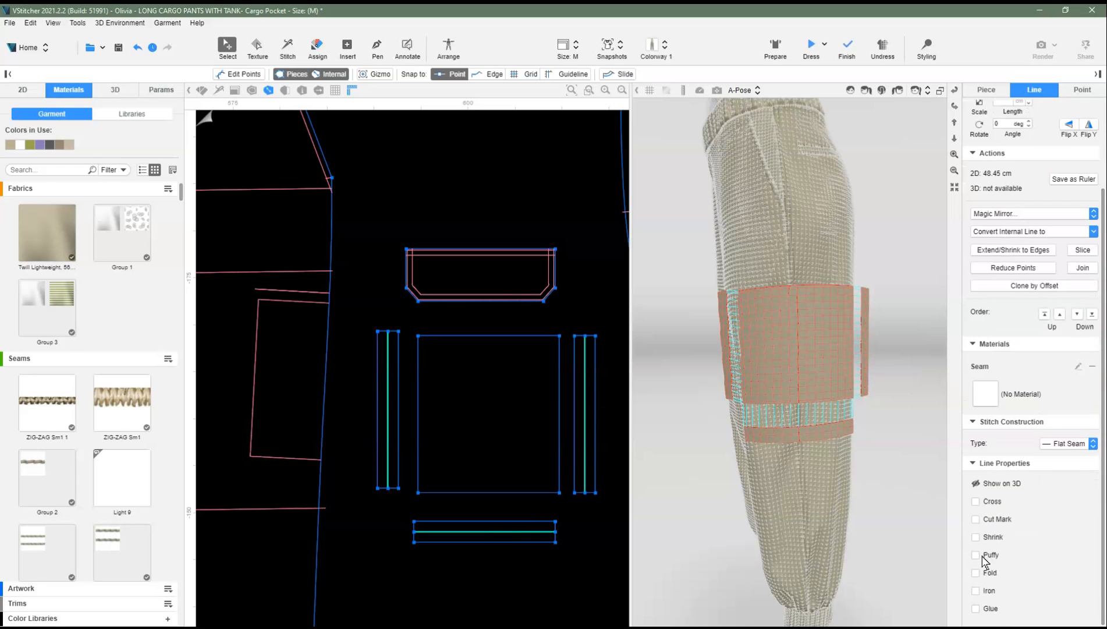
click(987, 572)
scroll(1032, 582, down, 2)
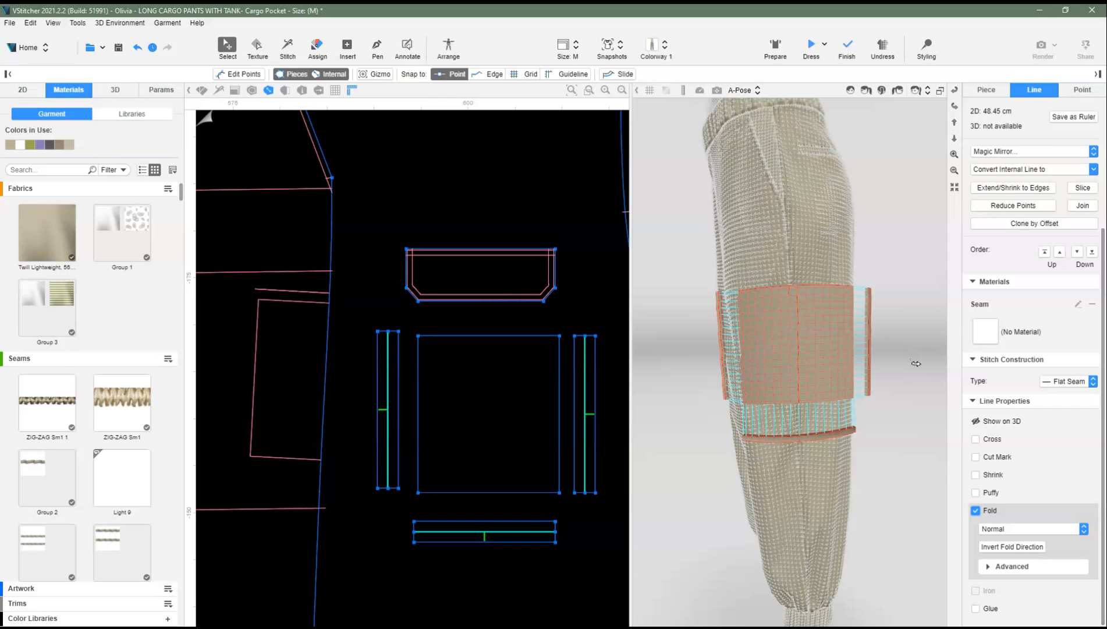
Set the large pocket piece's 3D layer to 5
right_drag(926, 401, 816, 336)
scroll(790, 391, up, 4)
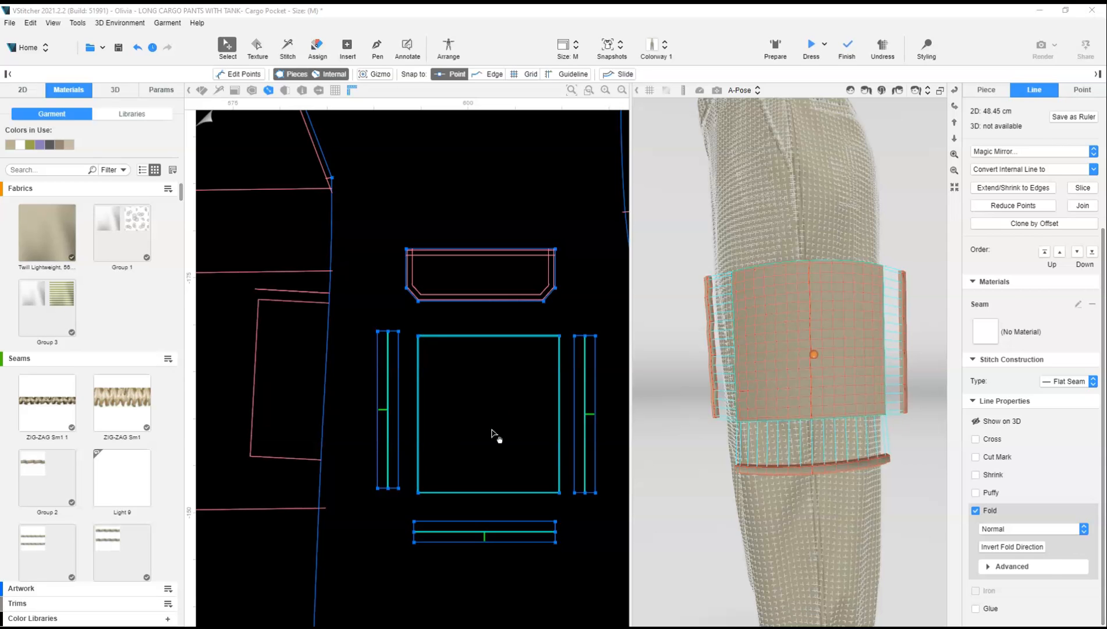
click(495, 435)
scroll(1069, 577, down, 1)
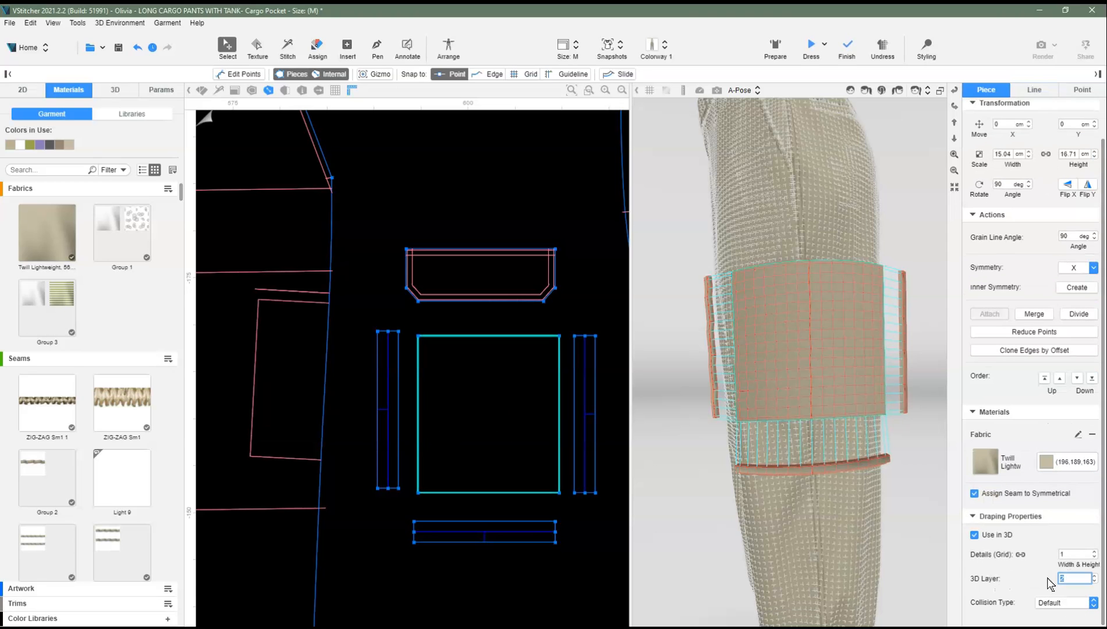
key(Return)
Set the 3D layer of the three gusset strips to 4
click(395, 356)
shift+click(592, 357)
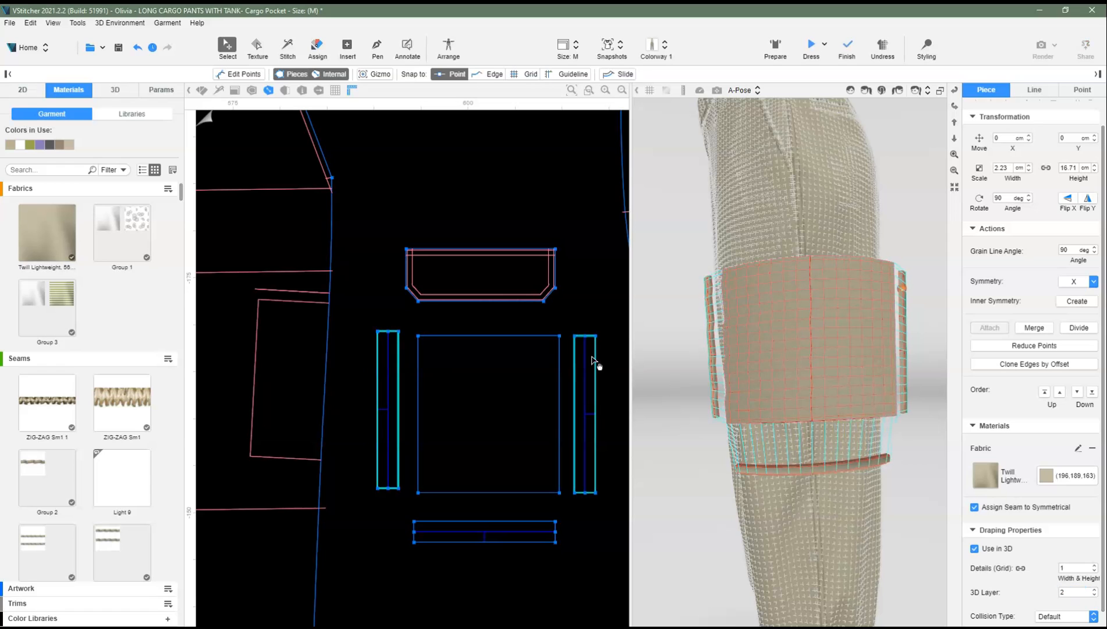
shift+click(538, 528)
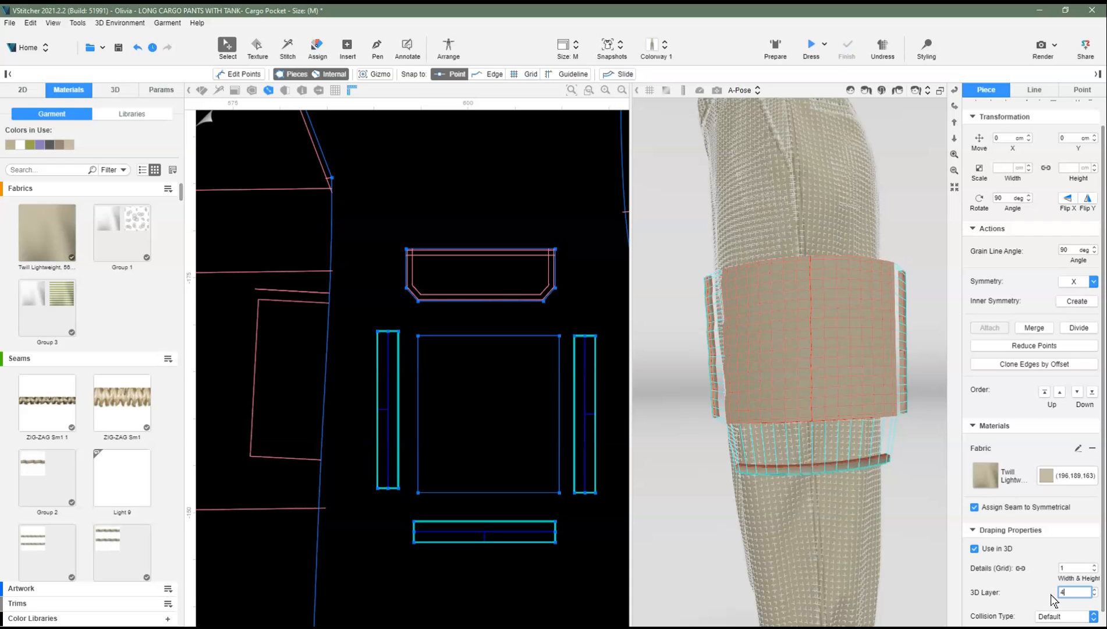
click(611, 386)
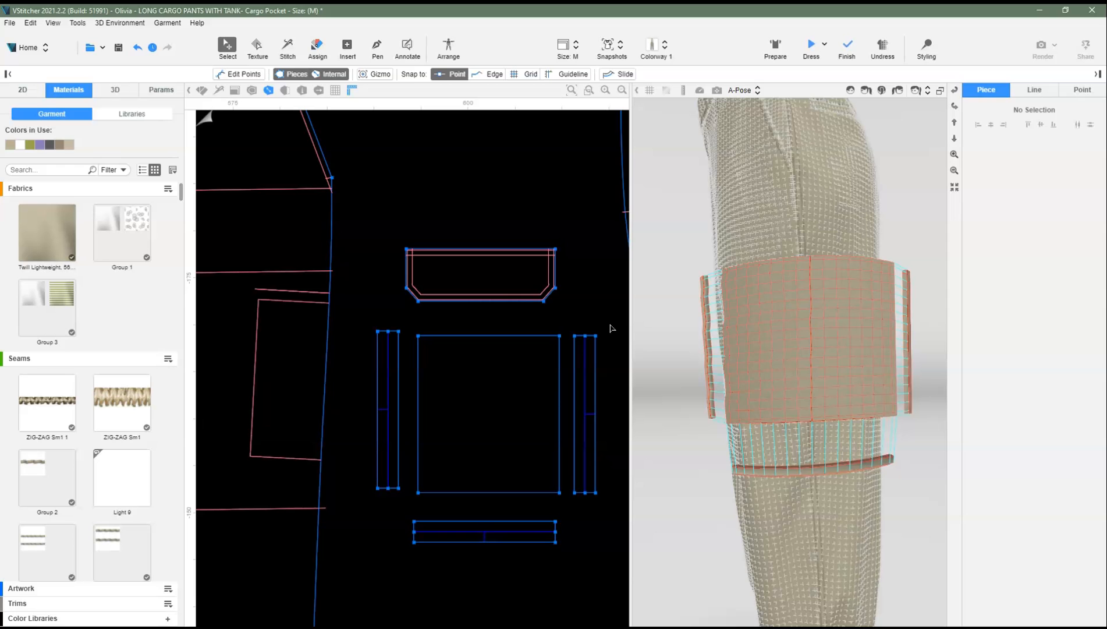
Move pocket pieces 85, 86, 87 and 88 into Cluster 3 of the left leg arrangement
double_click(709, 346)
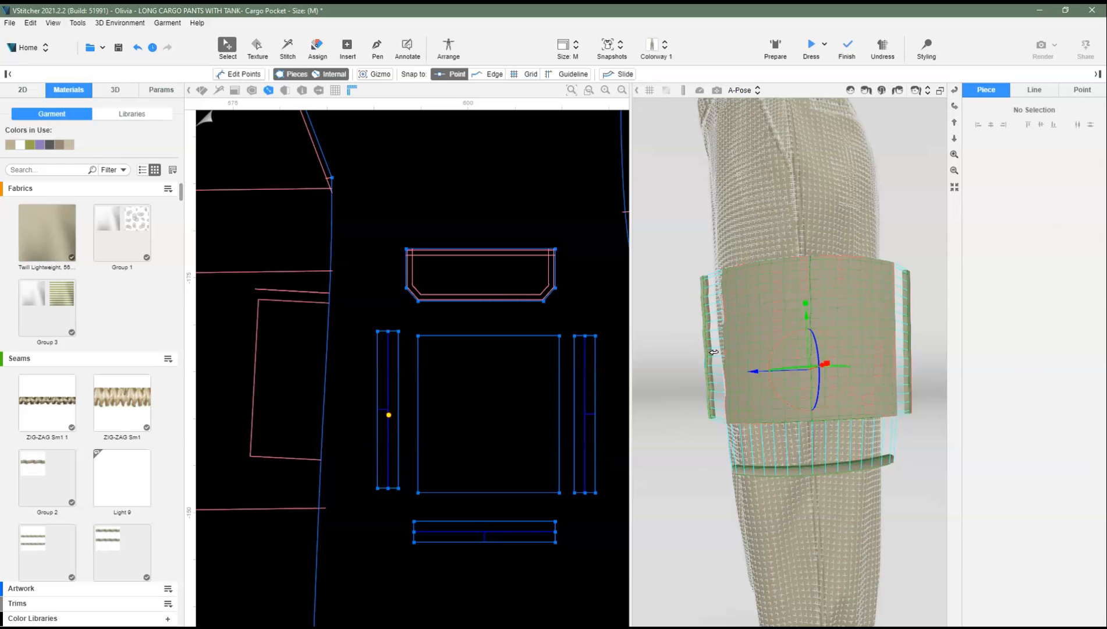
drag(699, 343, 770, 355)
double_click(738, 348)
click(742, 352)
click(448, 46)
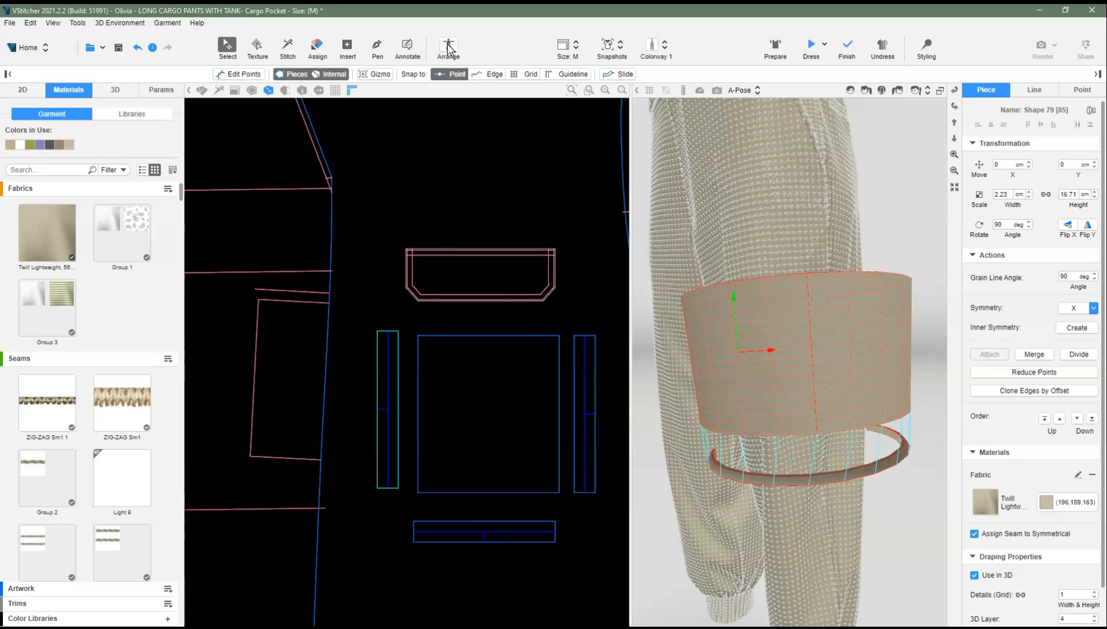
scroll(505, 342, up, 5)
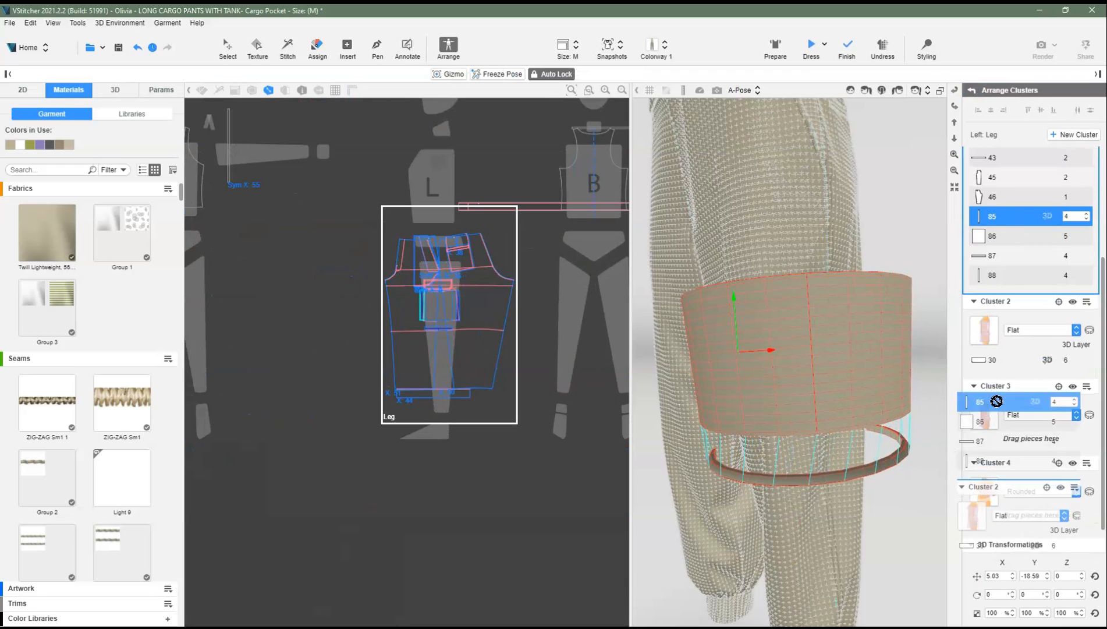
drag(998, 281, 1016, 437)
drag(1008, 230, 1015, 421)
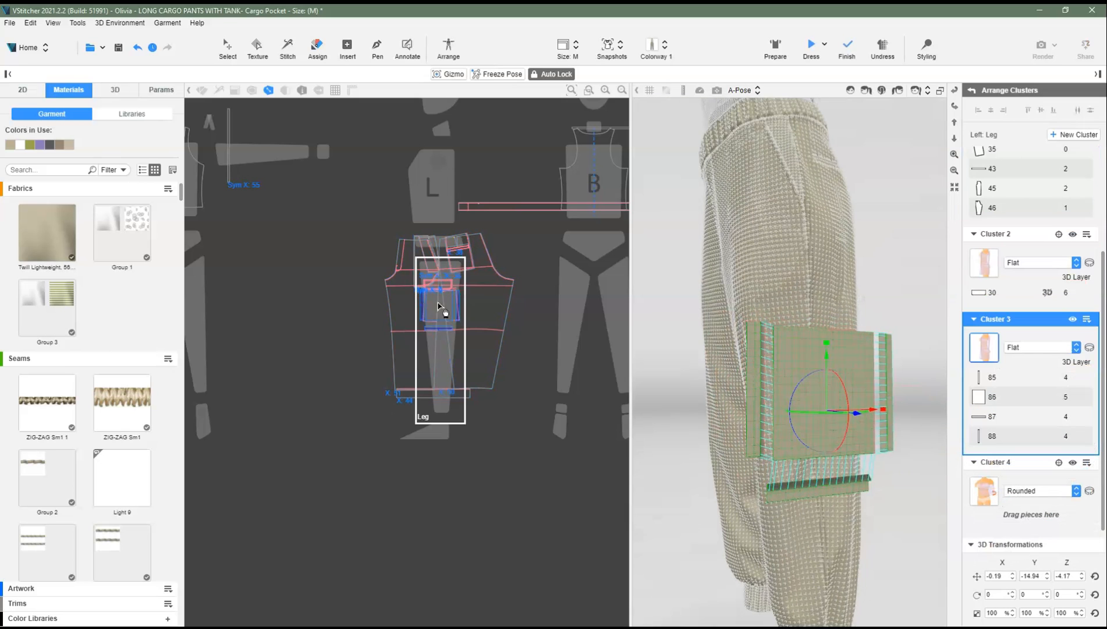
Place the gusset strips over the side and lower edges of the pocket piece in the left leg arrangement
scroll(427, 326, up, 5)
drag(447, 336, 482, 343)
drag(548, 472, 555, 421)
middle_drag(556, 426, 497, 434)
drag(586, 339, 549, 339)
drag(870, 402, 775, 361)
click(711, 416)
click(866, 90)
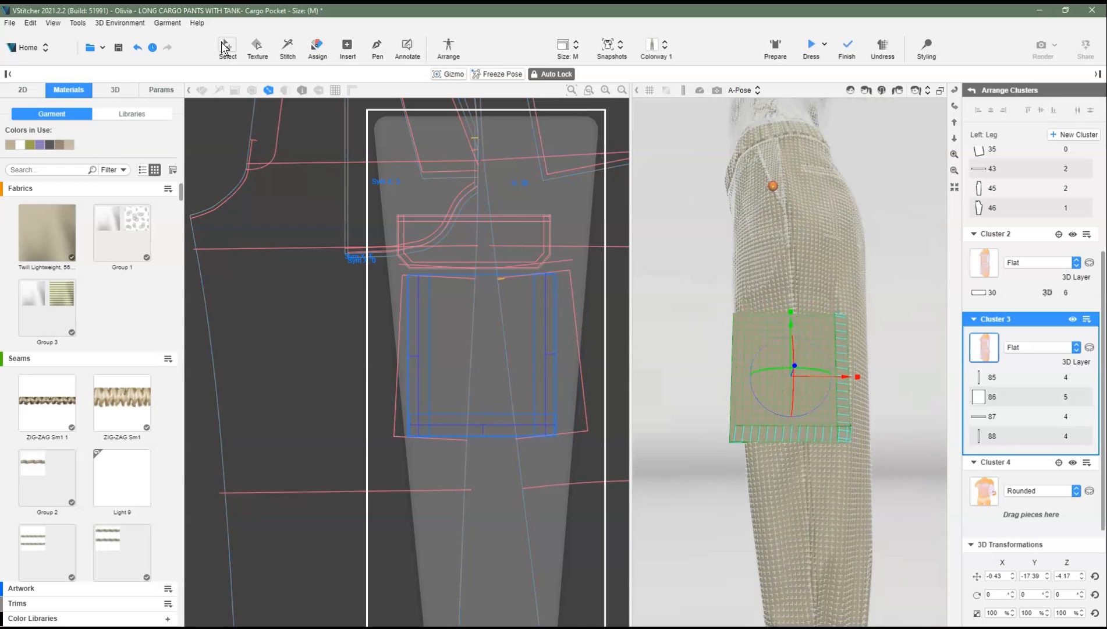
Raise the large pocket piece's 3D layer to 6
click(228, 49)
scroll(512, 527, up, 2)
click(512, 530)
scroll(1033, 551, down, 2)
click(556, 494)
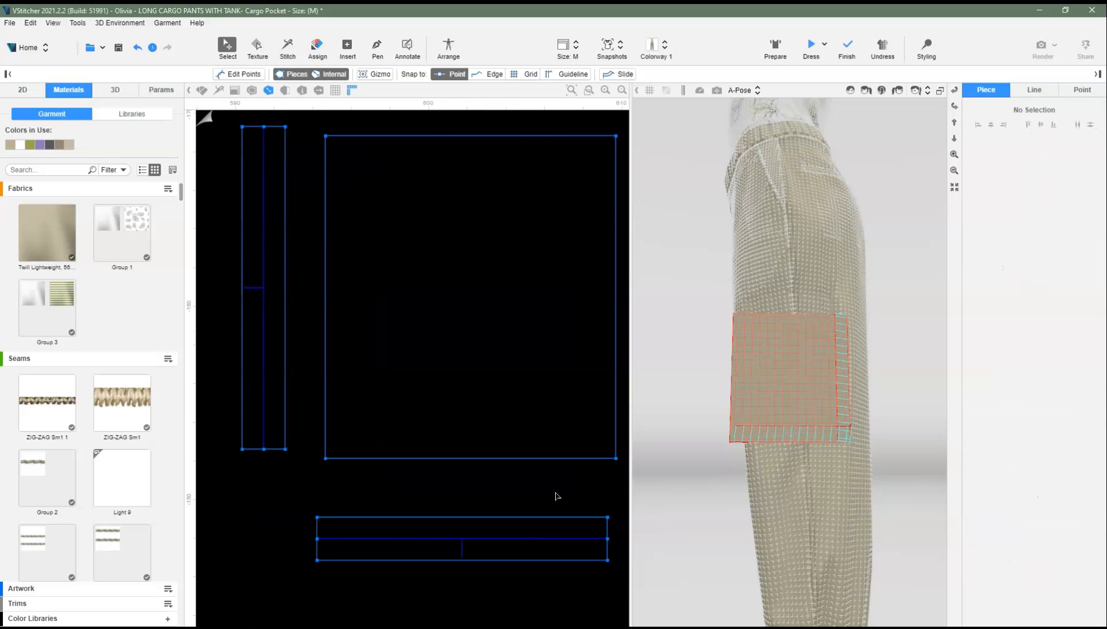
click(553, 427)
click(1093, 616)
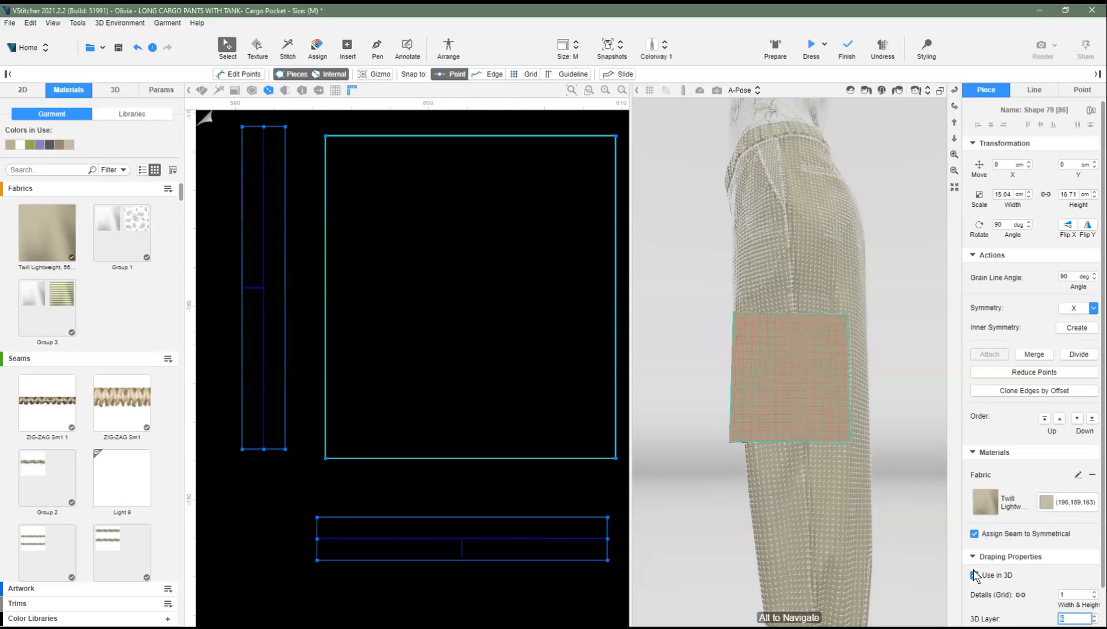
click(902, 442)
scroll(823, 366, down, 2)
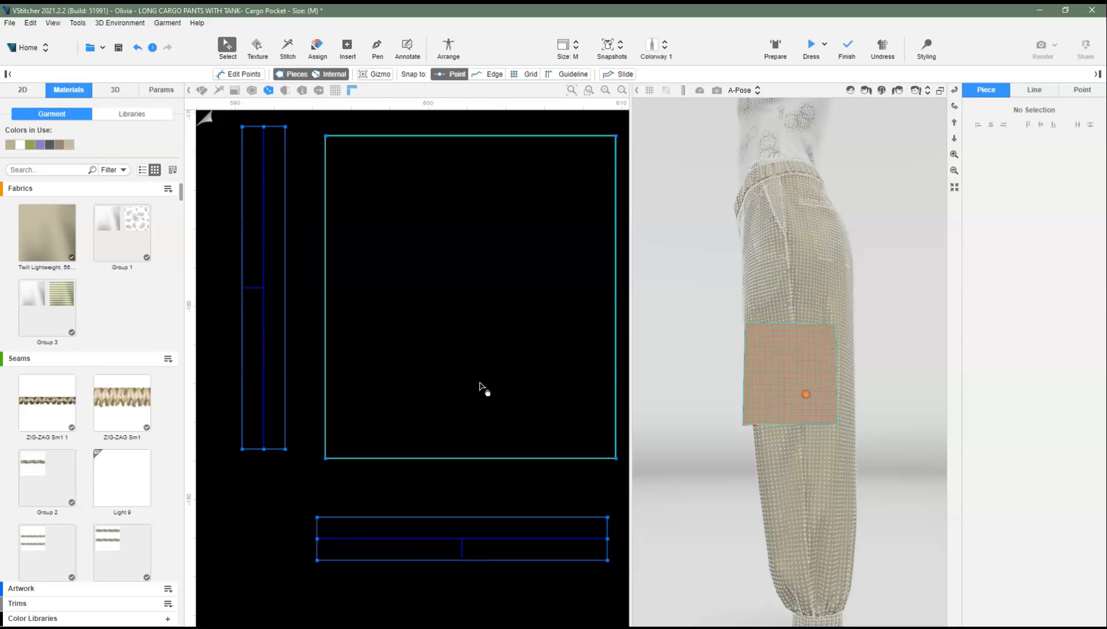
Set the large pocket piece's width to 21.34 cm
scroll(405, 418, down, 2)
middle_drag(405, 403, 389, 407)
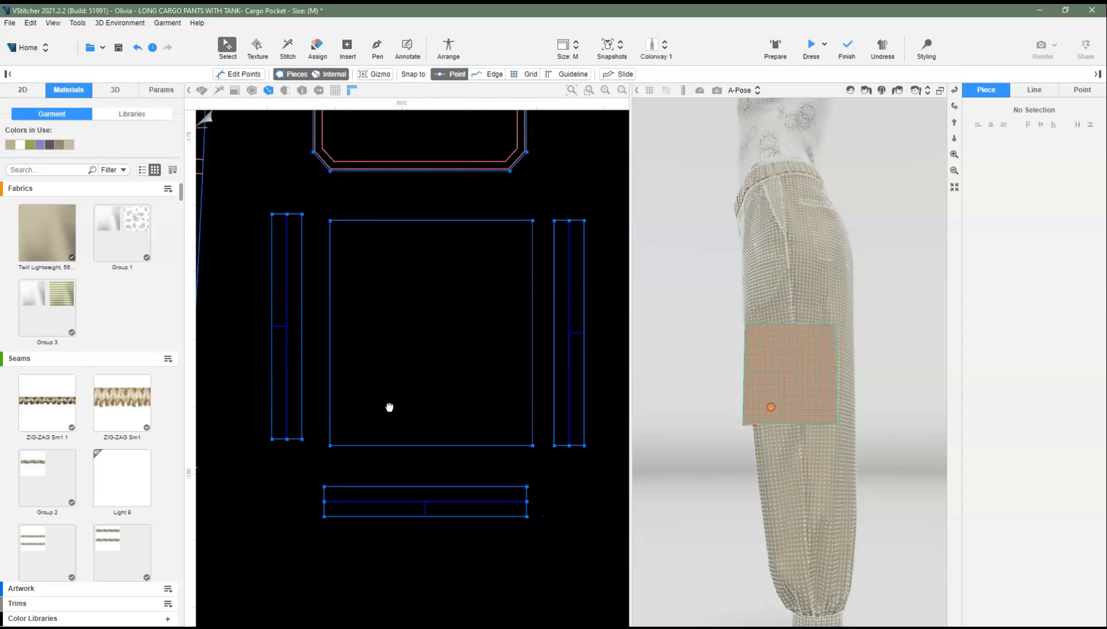
click(441, 284)
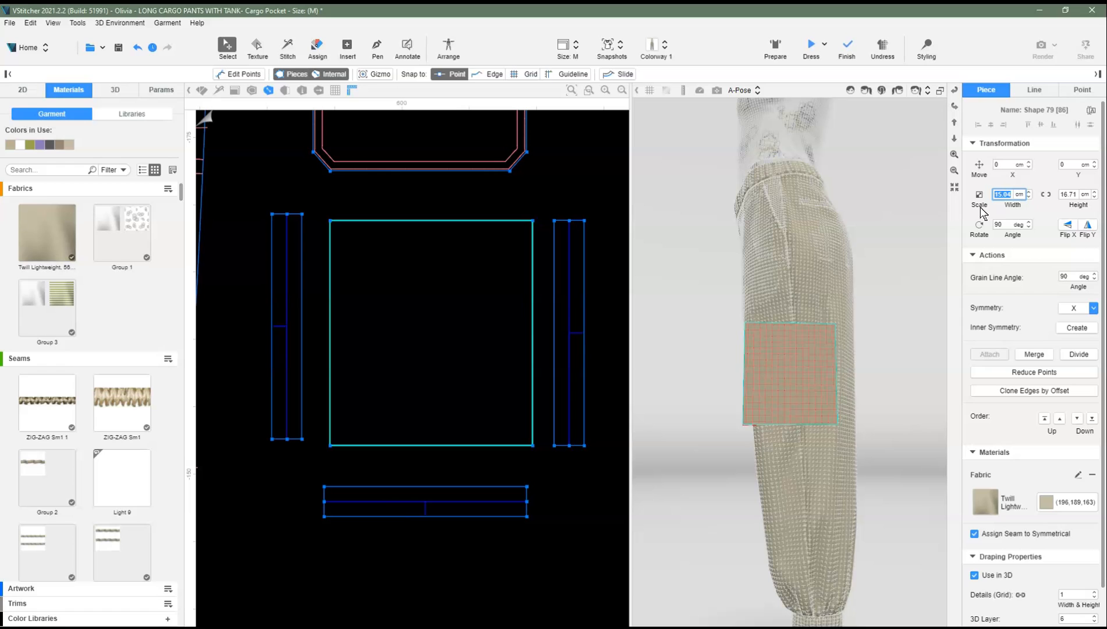
text(21.34)
key(Return)
Move both side gusset strips outward so they clear the widened pocket piece
drag(275, 252, 236, 259)
drag(585, 269, 621, 266)
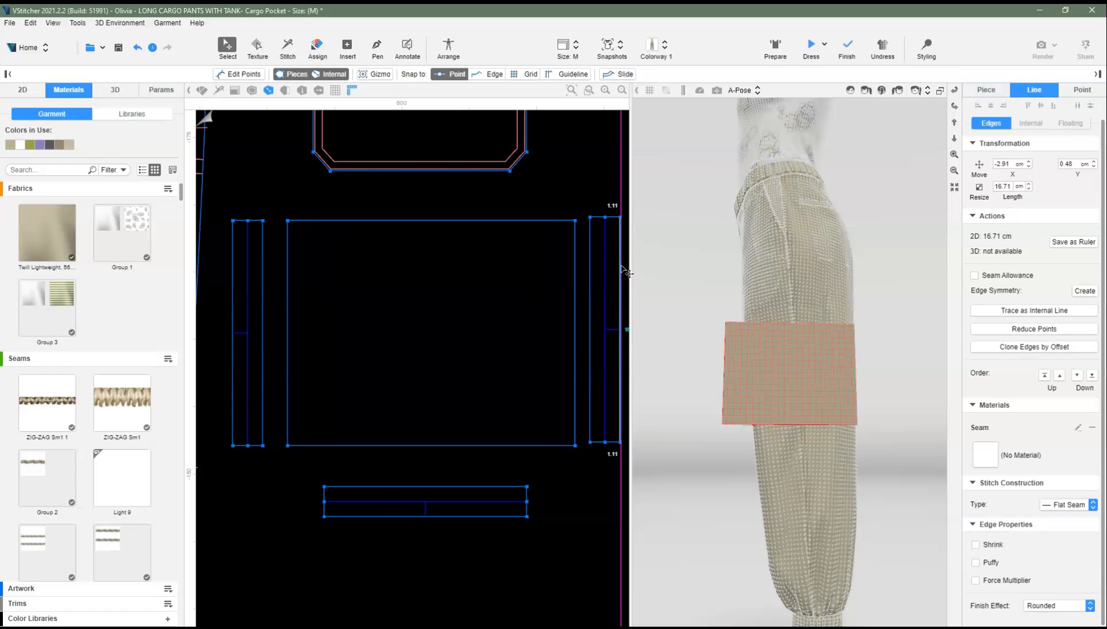
click(575, 198)
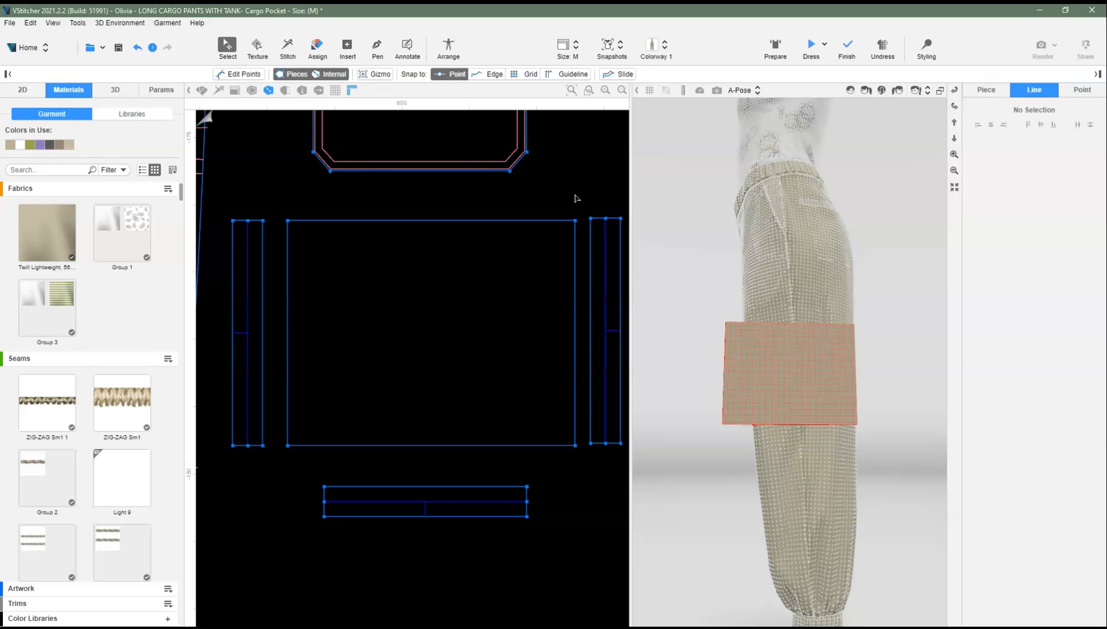
Add center points to the pocket piece's upper and lower edges and make them corner points
click(377, 50)
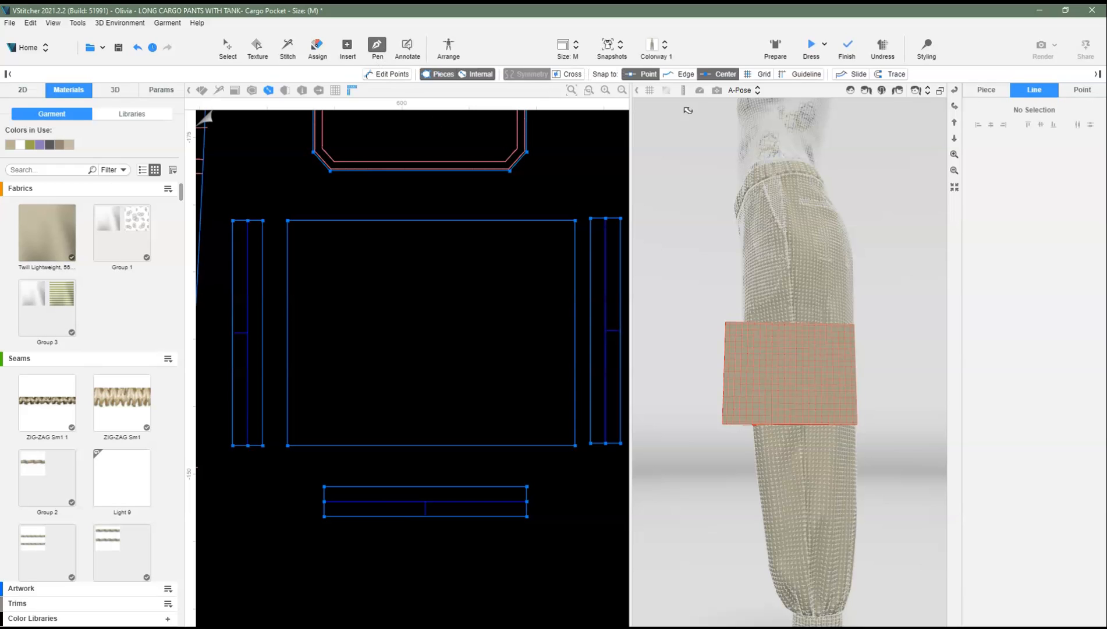
click(400, 76)
click(431, 220)
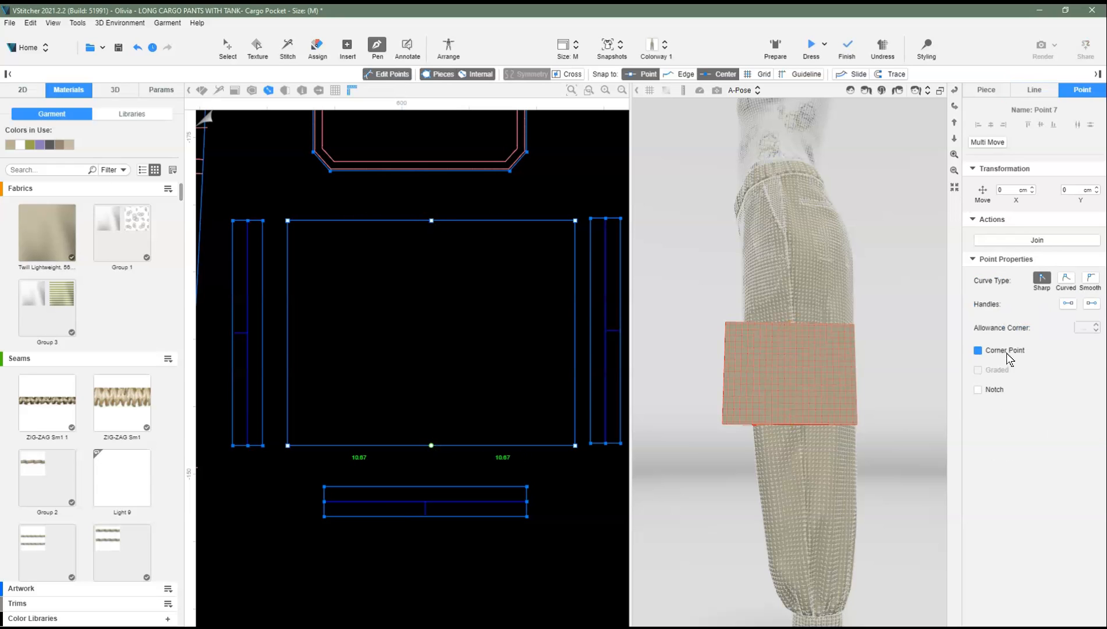
Add a notched point at the middle of each half of the pocket piece's upper edge
click(365, 221)
click(359, 220)
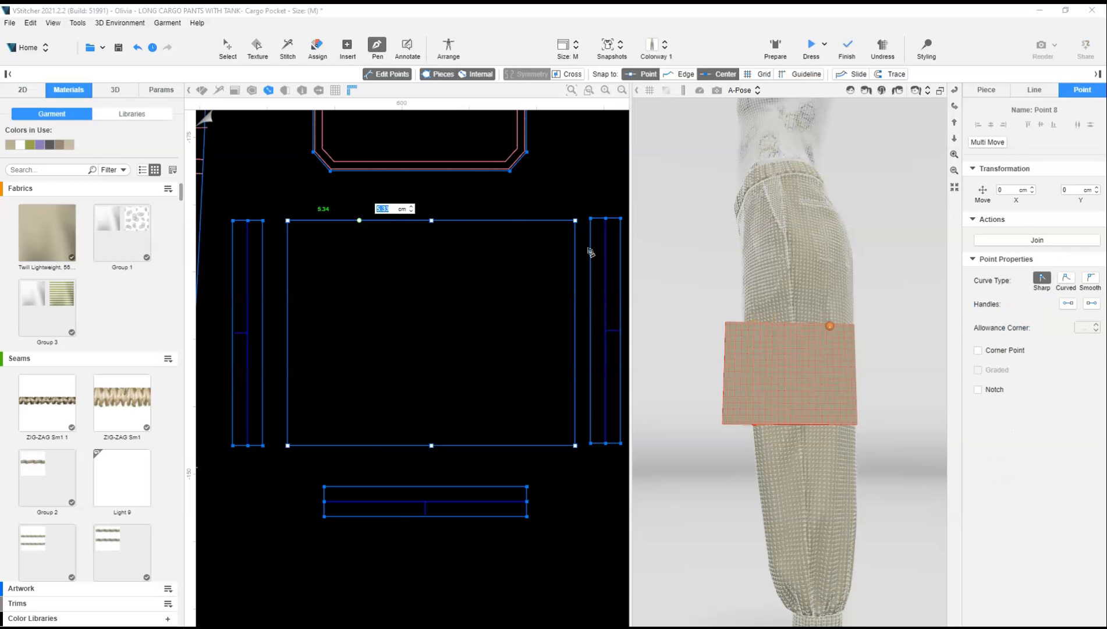
click(504, 220)
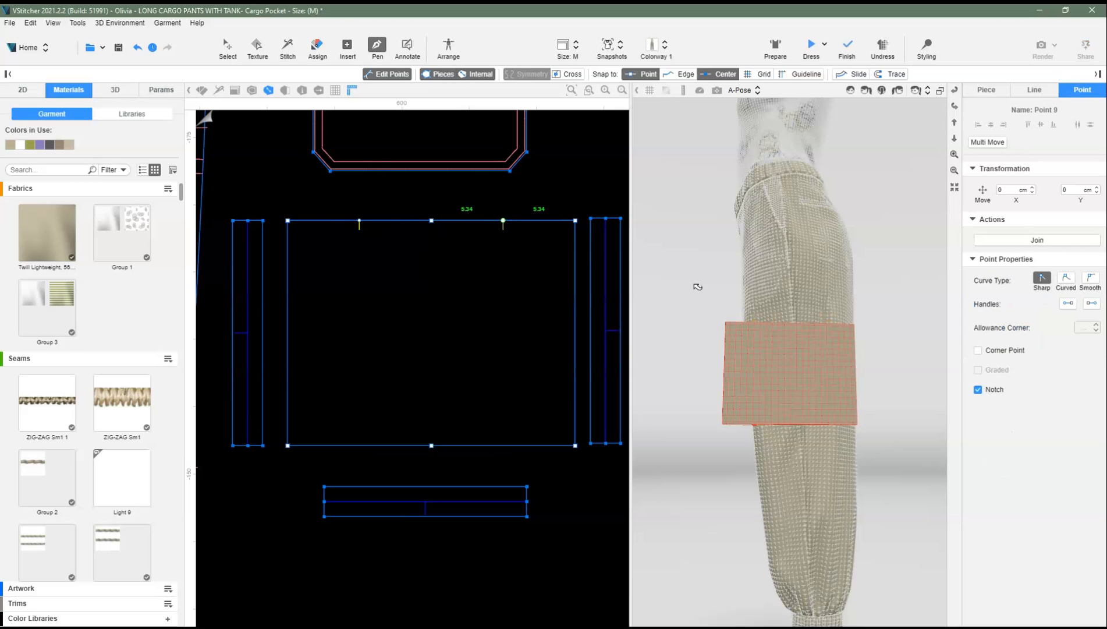
click(231, 47)
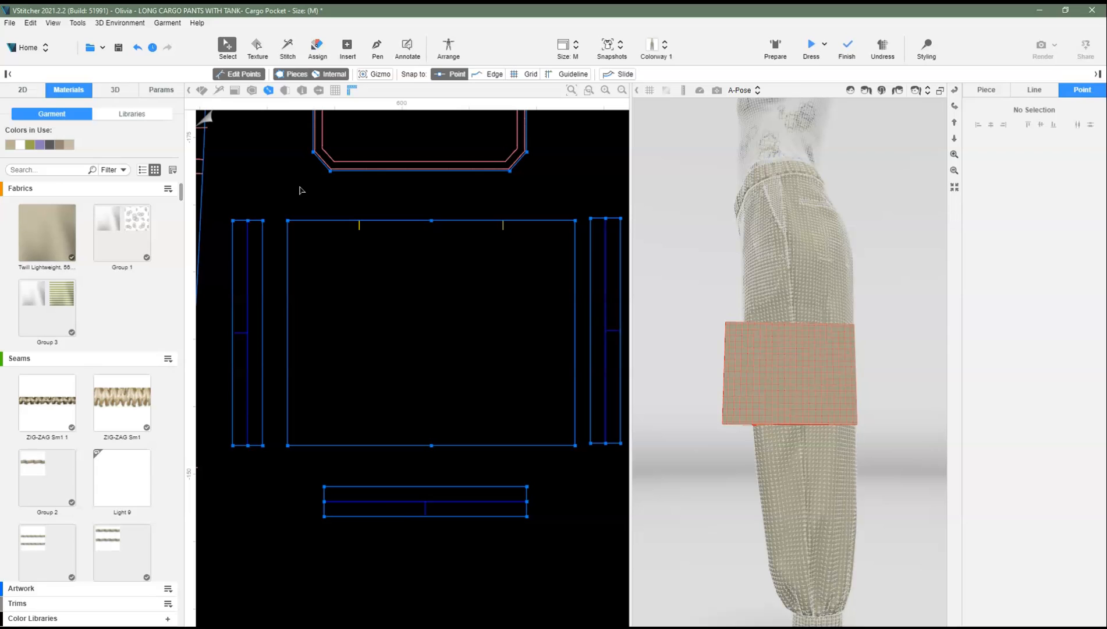
Insert a full-depth pleat at each of the two notches on the pocket piece's upper edge, each 3.15 cm wide
click(348, 46)
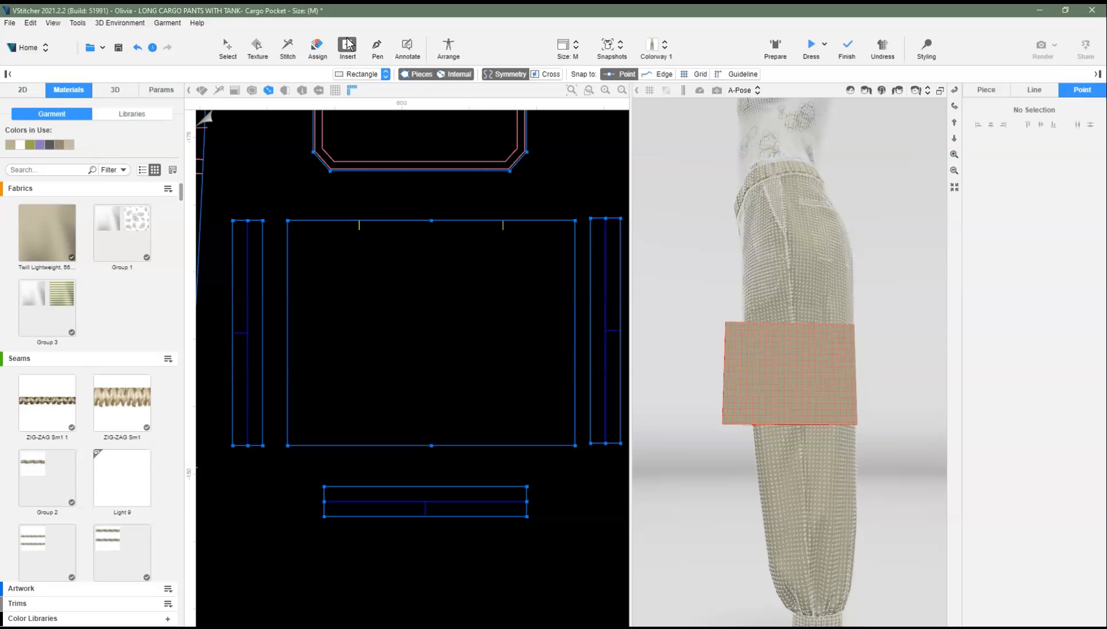
click(358, 74)
click(373, 153)
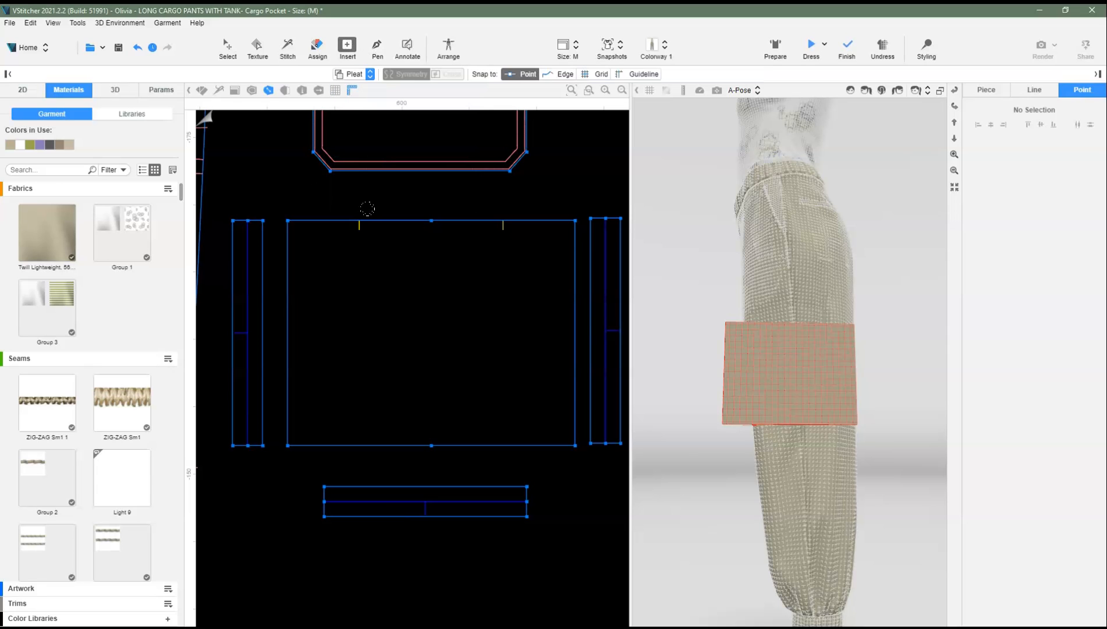
click(360, 221)
click(1000, 151)
key(Return)
click(519, 221)
click(1002, 151)
text(3.15)
key(Return)
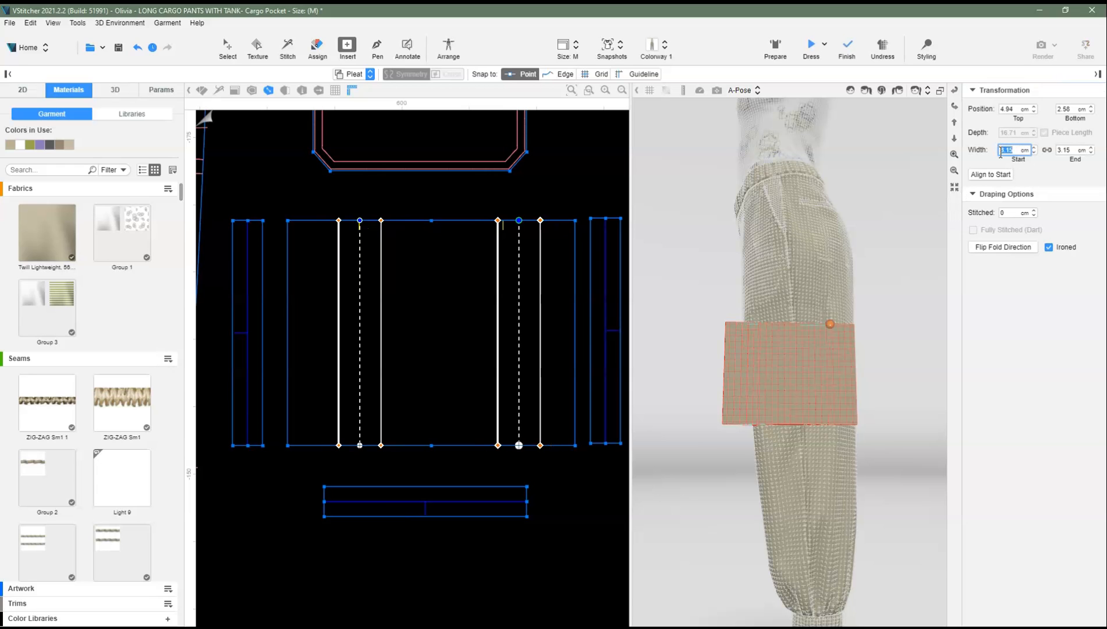
Flip the fold direction of the pocket's left pleat so the two pleats mirror each other
scroll(512, 225, up, 5)
scroll(489, 317, down, 3)
click(336, 250)
click(1022, 247)
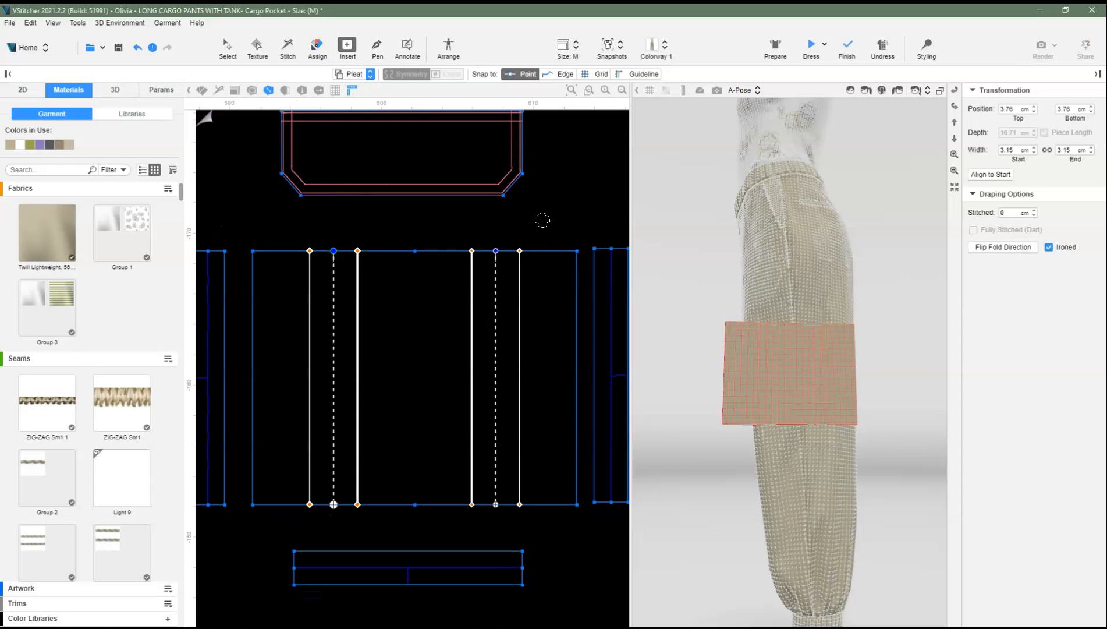
Stitch the left gusset strip's outer edge to the vertical pocket placement line on the left leg panel
scroll(481, 287, down, 3)
click(288, 50)
right_click(323, 412)
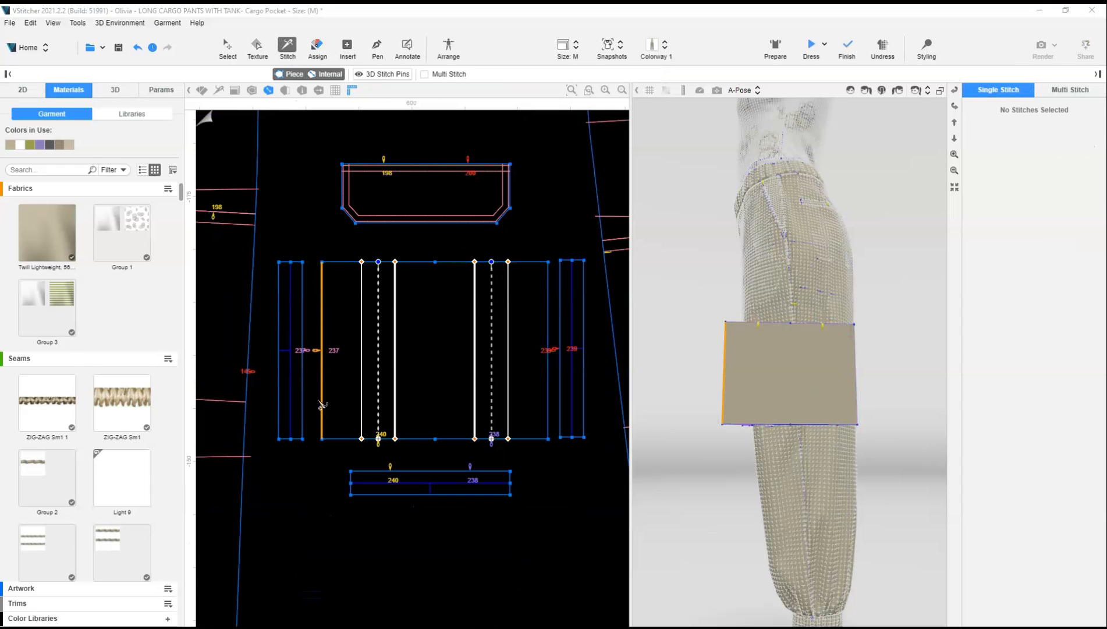
scroll(304, 407, down, 2)
middle_drag(305, 406, 353, 403)
click(339, 358)
click(252, 330)
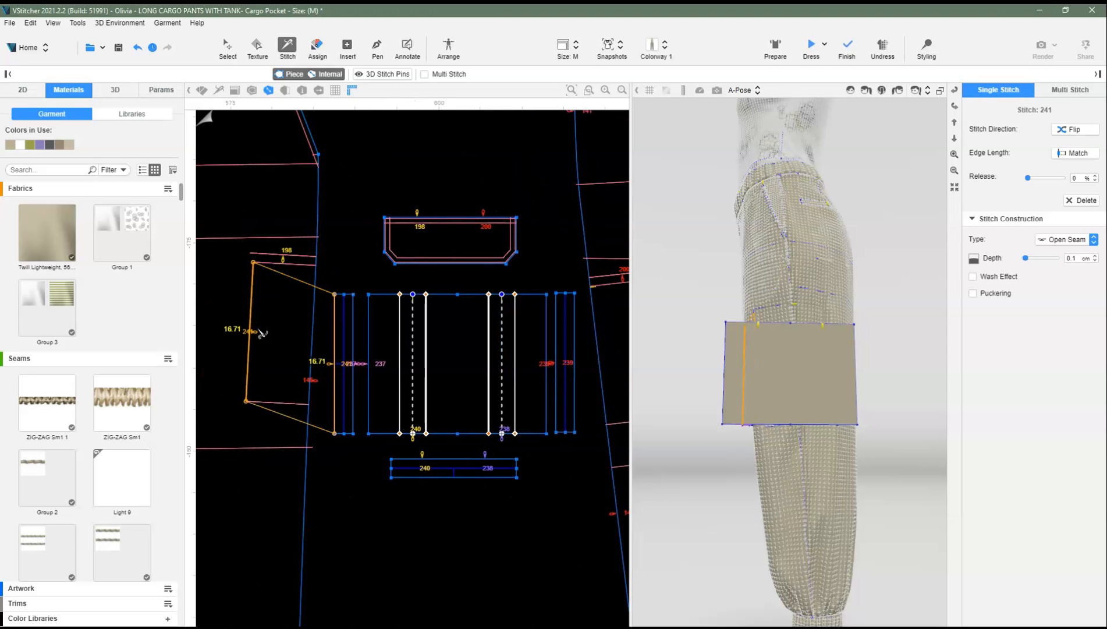
Multi-stitch the bottom gusset strip's lower edge to the lower pocket placement lines on both leg panels
click(413, 478)
click(424, 73)
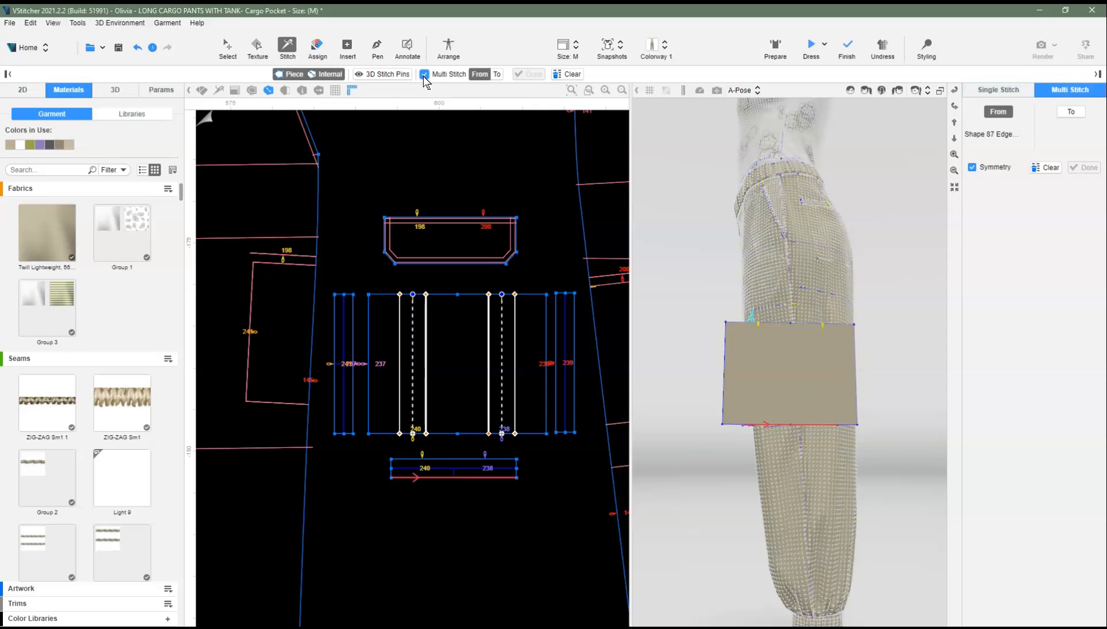
click(304, 356)
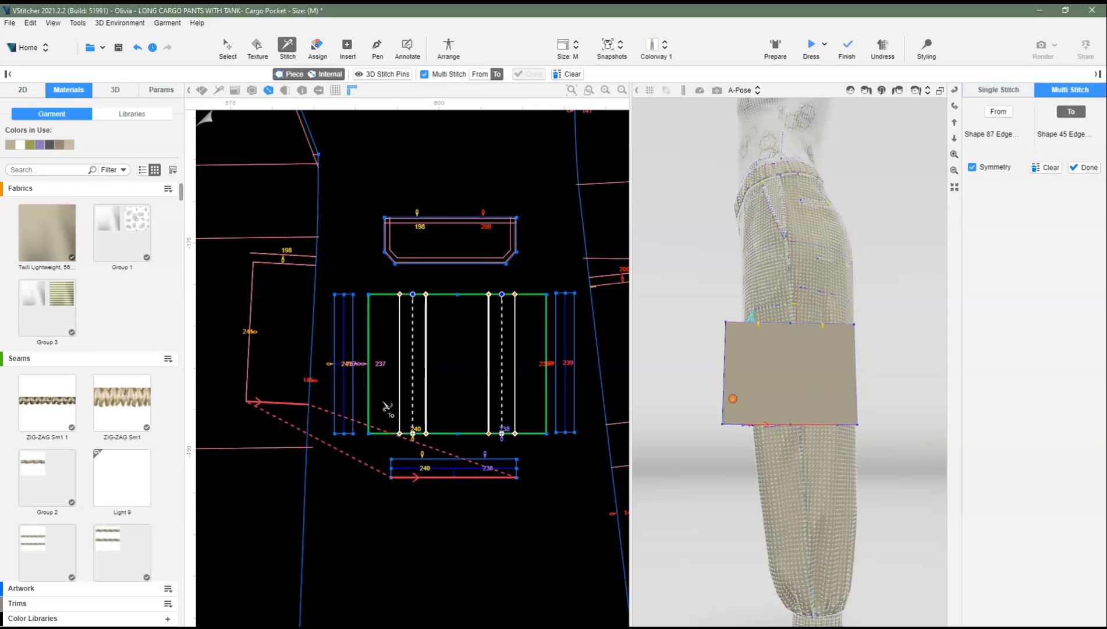
click(573, 427)
click(529, 74)
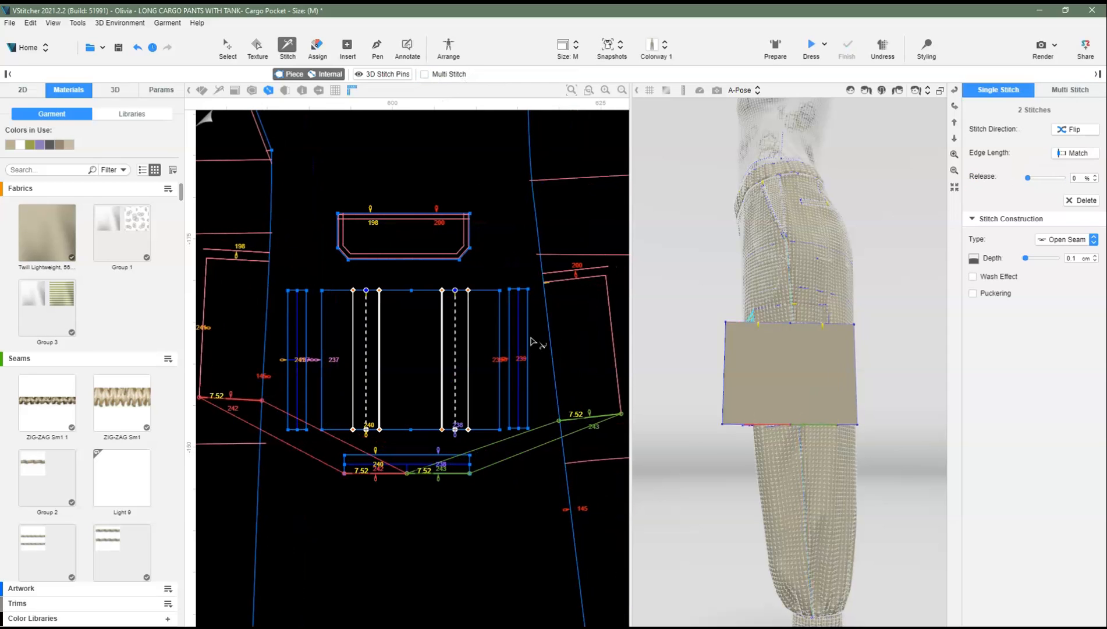
Stitch the right gusset's outer edge and both halves of the pocket's upper edge to their matching placement lines on the leg panels
click(394, 292)
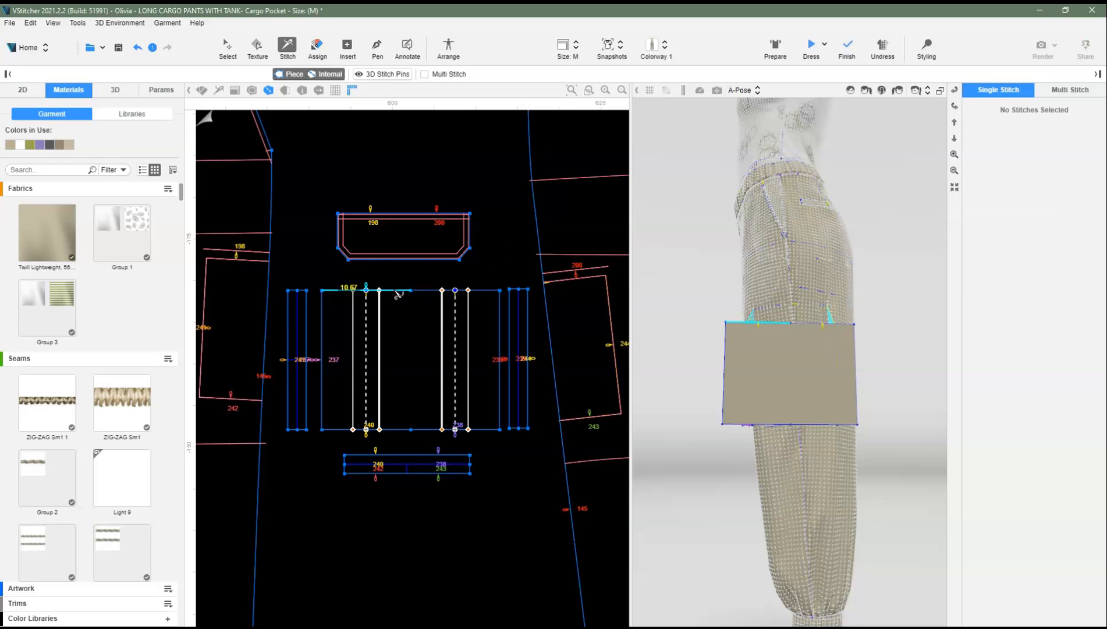
click(267, 265)
click(491, 293)
click(588, 288)
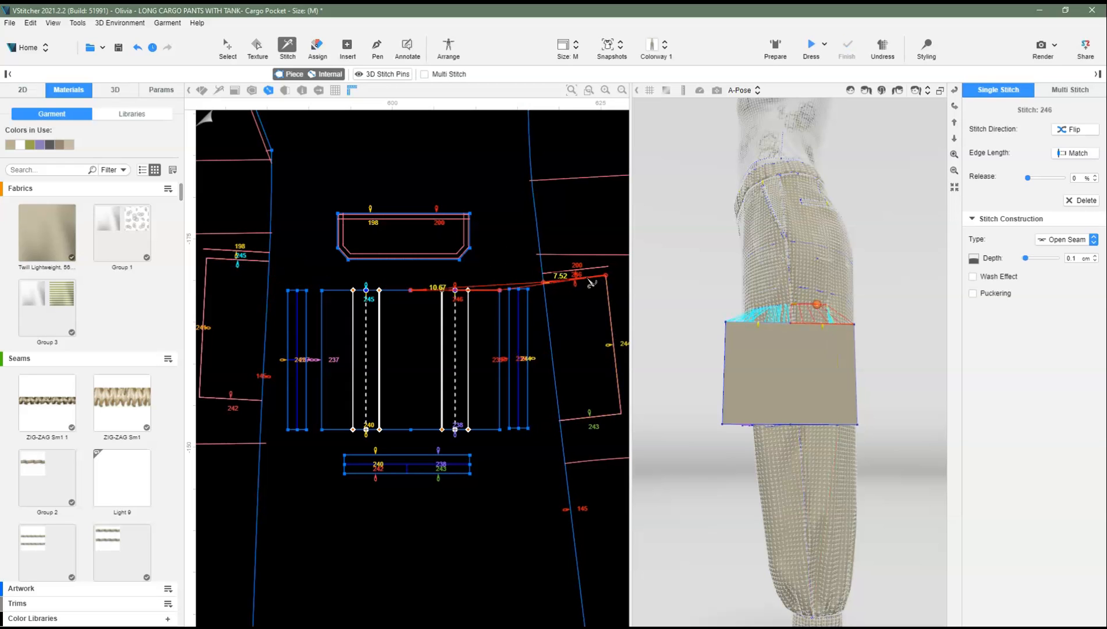
Stitch both halves of each side gusset's lower end to the corresponding halves of the bottom strip's adjacent end
click(513, 428)
click(473, 462)
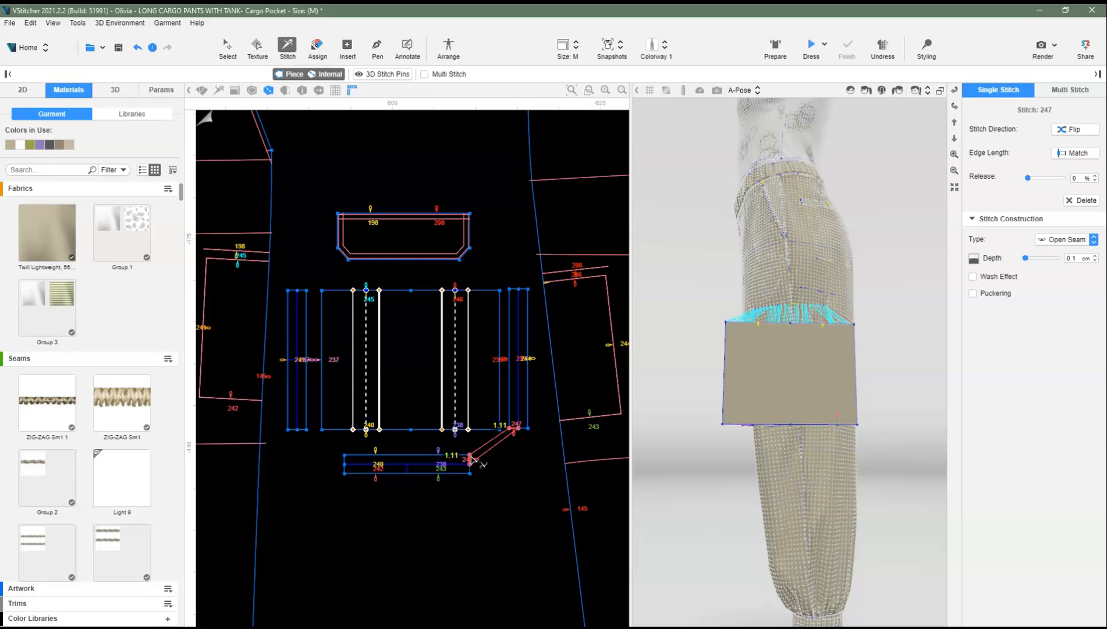
click(525, 431)
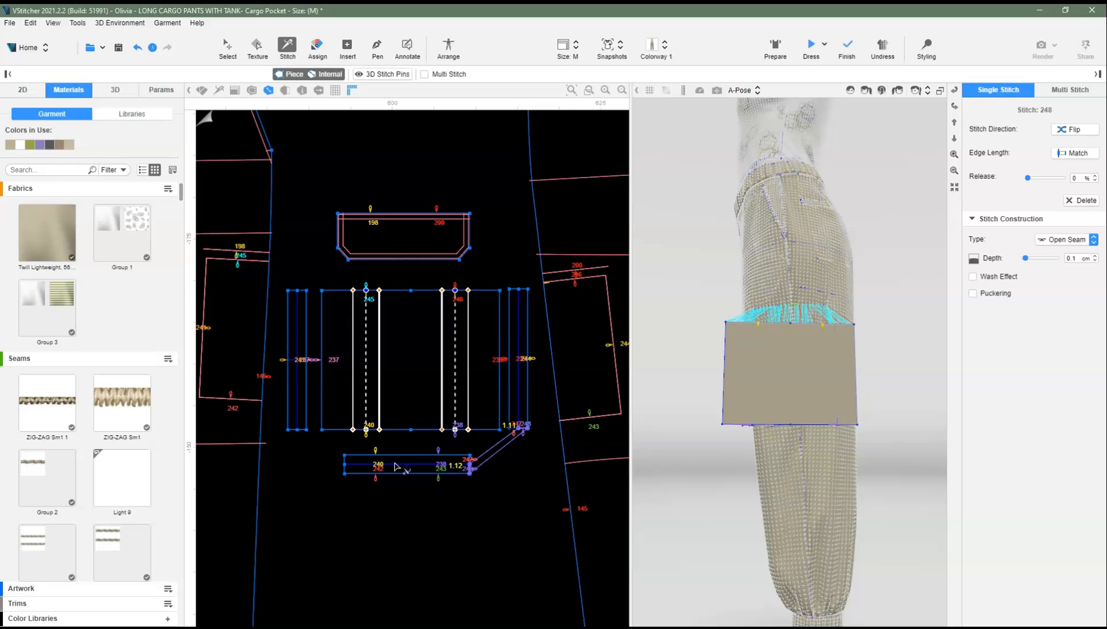
click(346, 463)
click(304, 436)
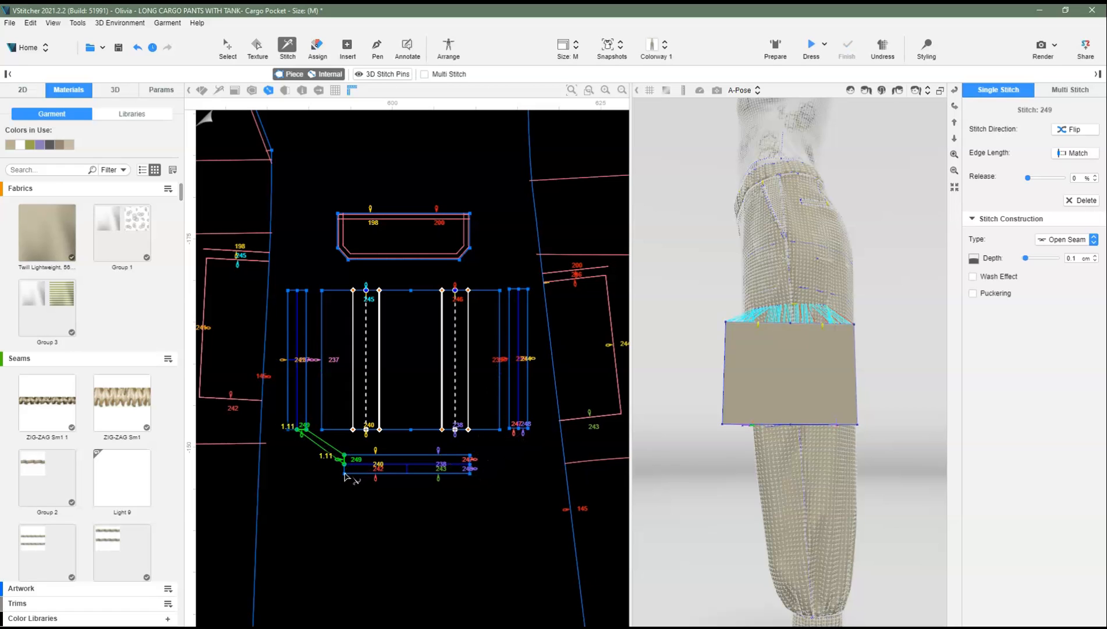
click(294, 434)
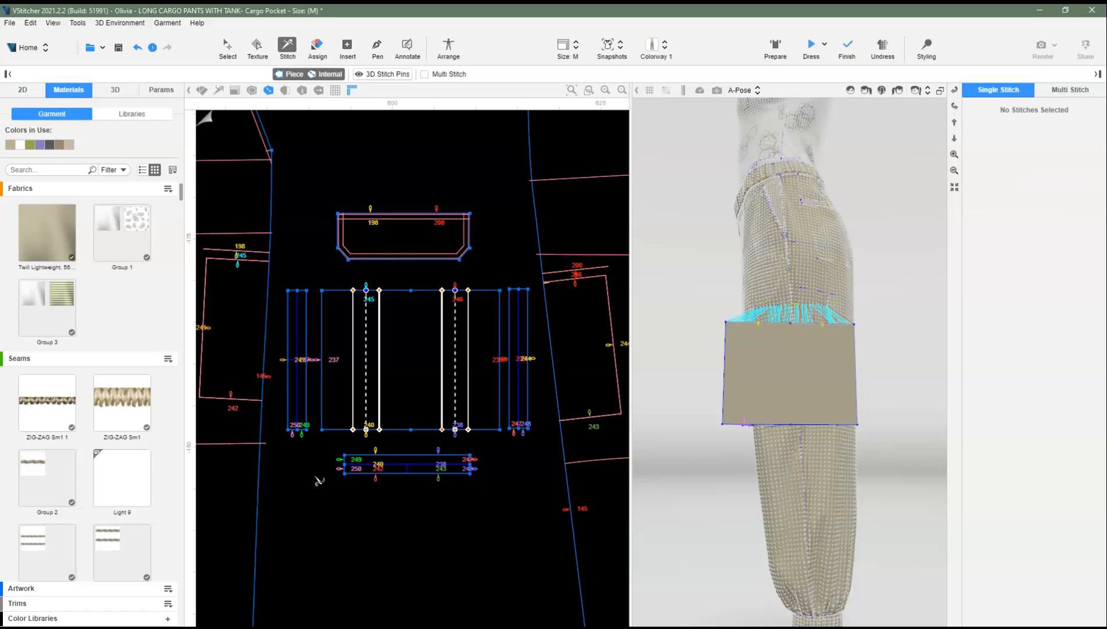
Stitch the two half-edges together at the bottom strip's left end and at the left gusset's lower end
scroll(319, 480, up, 5)
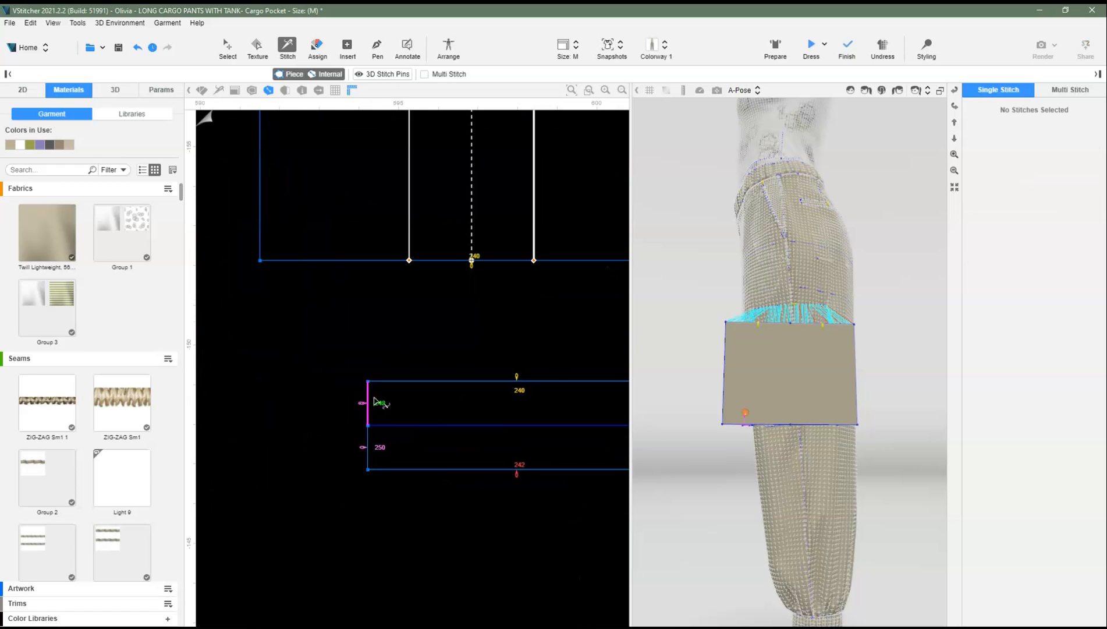
click(373, 401)
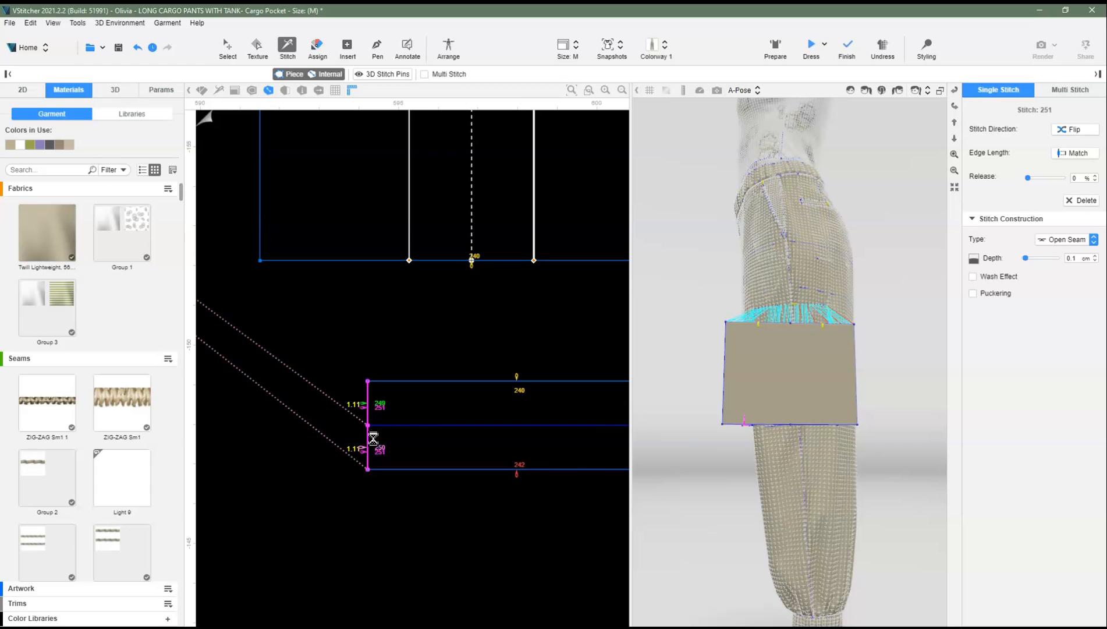
scroll(376, 336, down, 3)
middle_drag(422, 335, 525, 385)
scroll(356, 362, up, 6)
click(341, 319)
click(371, 318)
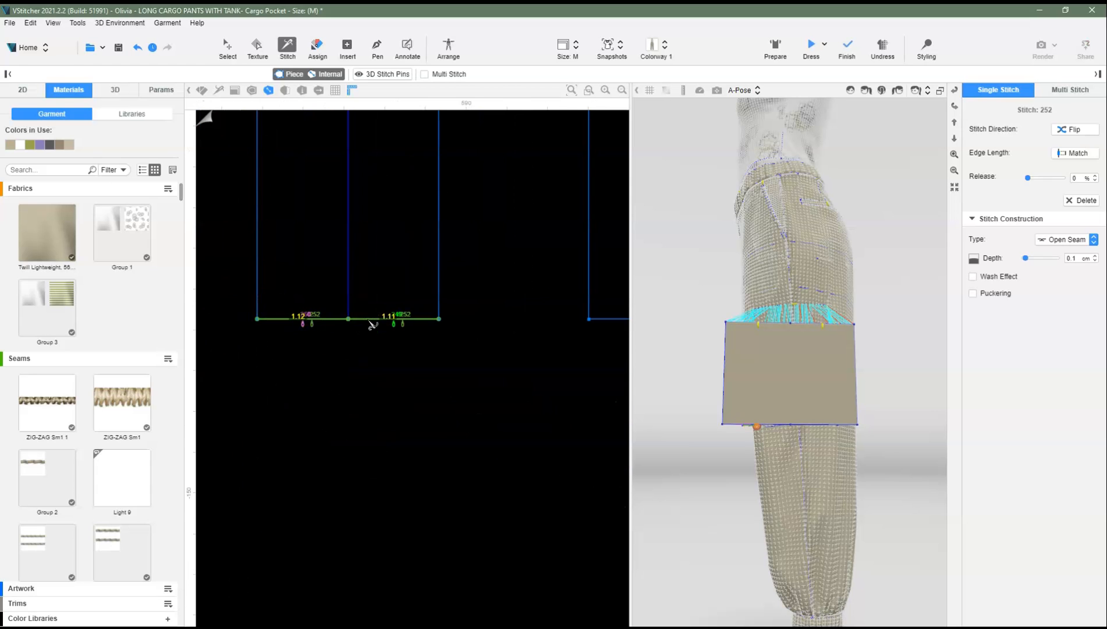
Stitch the two half-edges of the left gusset's upper end to each other
scroll(520, 278, down, 3)
middle_drag(520, 278, 464, 409)
click(393, 274)
click(420, 275)
Stitch the two half-edges together at the bottom strip's right end and at the right gusset's lower end
scroll(483, 495, down, 3)
middle_drag(588, 562, 361, 428)
scroll(465, 536, up, 5)
click(454, 468)
click(458, 548)
scroll(567, 340, down, 3)
middle_drag(570, 333, 280, 502)
click(387, 456)
click(421, 456)
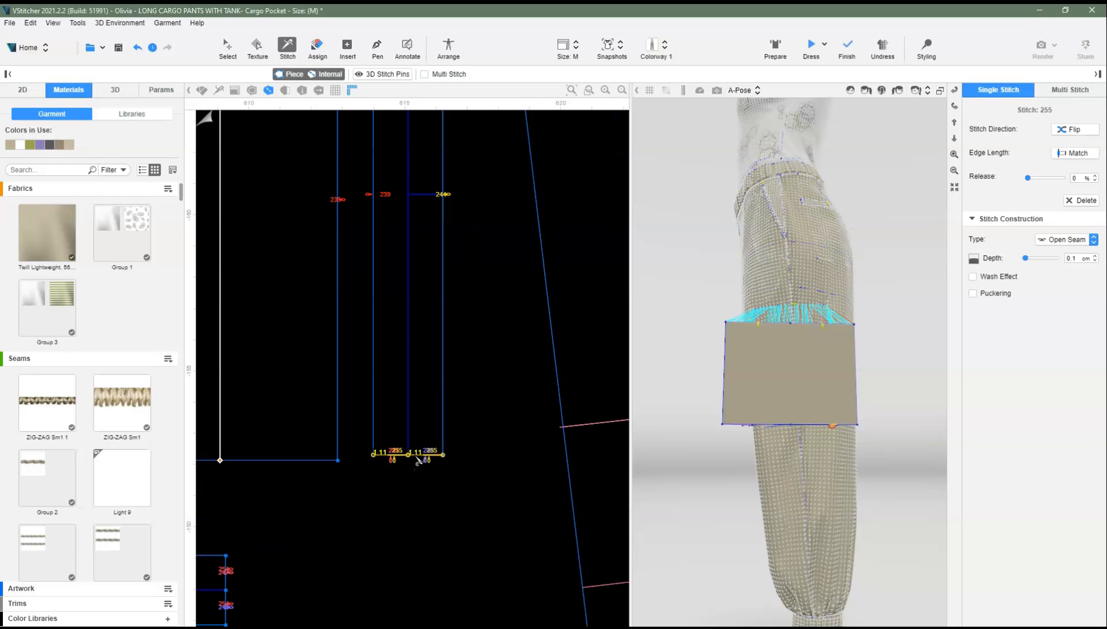
Stitch the two half-edges of the right gusset's upper end to each other
middle_drag(492, 213, 498, 468)
click(402, 191)
click(431, 190)
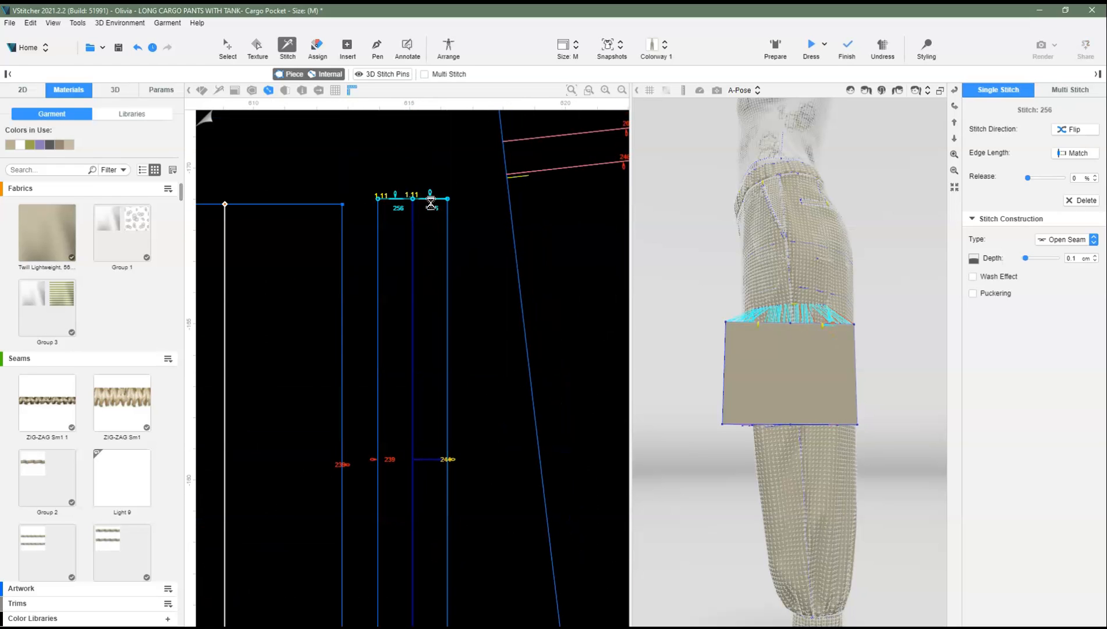
Stitch the two long edges of each folded gusset strip together on the bottom, left and right strips
scroll(486, 361, down, 3)
middle_drag(486, 361, 588, 310)
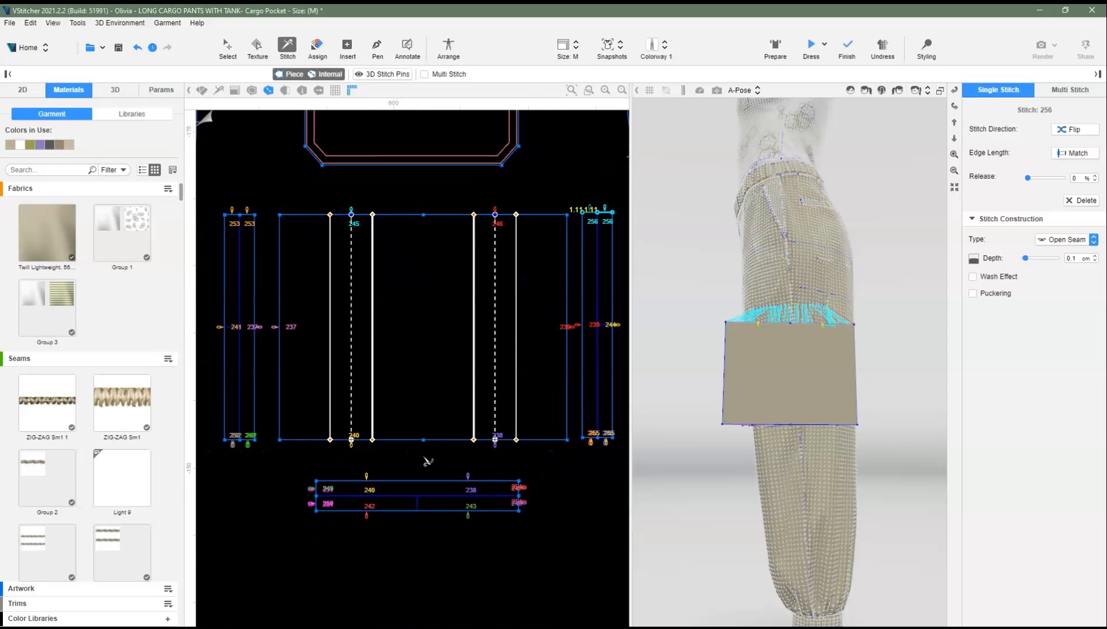
click(413, 512)
click(420, 481)
click(224, 309)
click(255, 304)
click(583, 306)
click(613, 308)
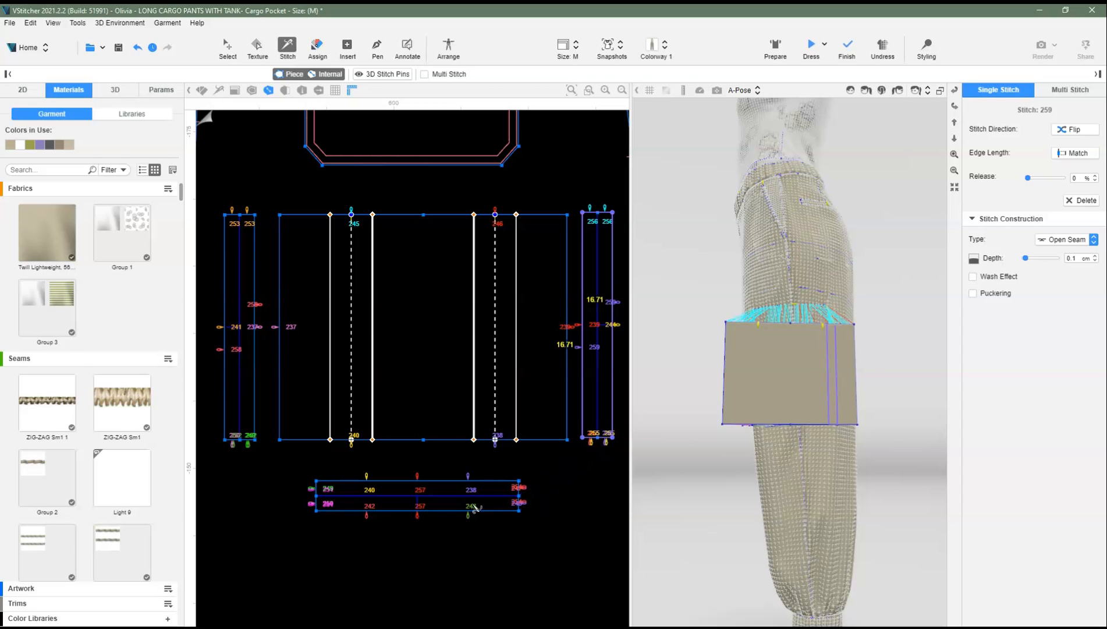
Check the bottom strip's long-edge stitch and dress the avatar to simulate the stitched pocket
click(415, 481)
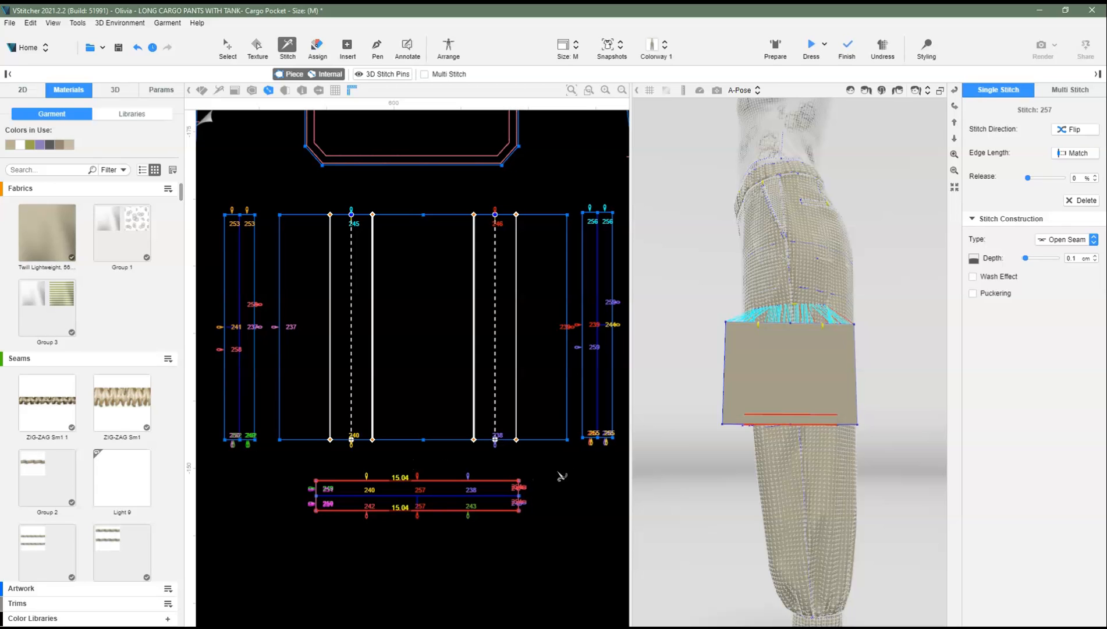
click(816, 51)
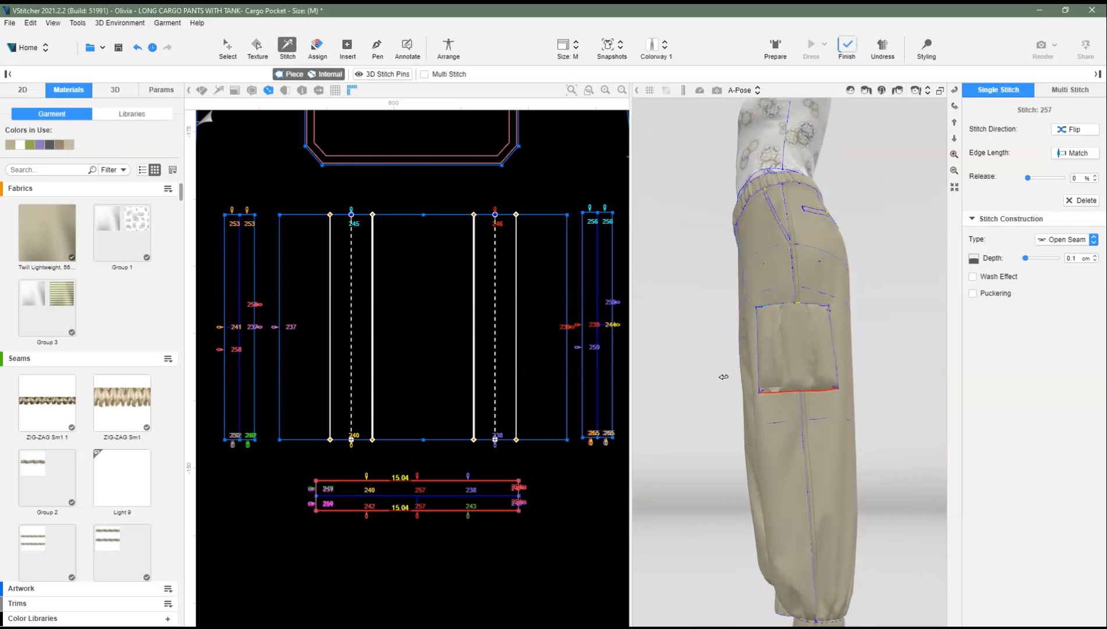
scroll(890, 315, up, 3)
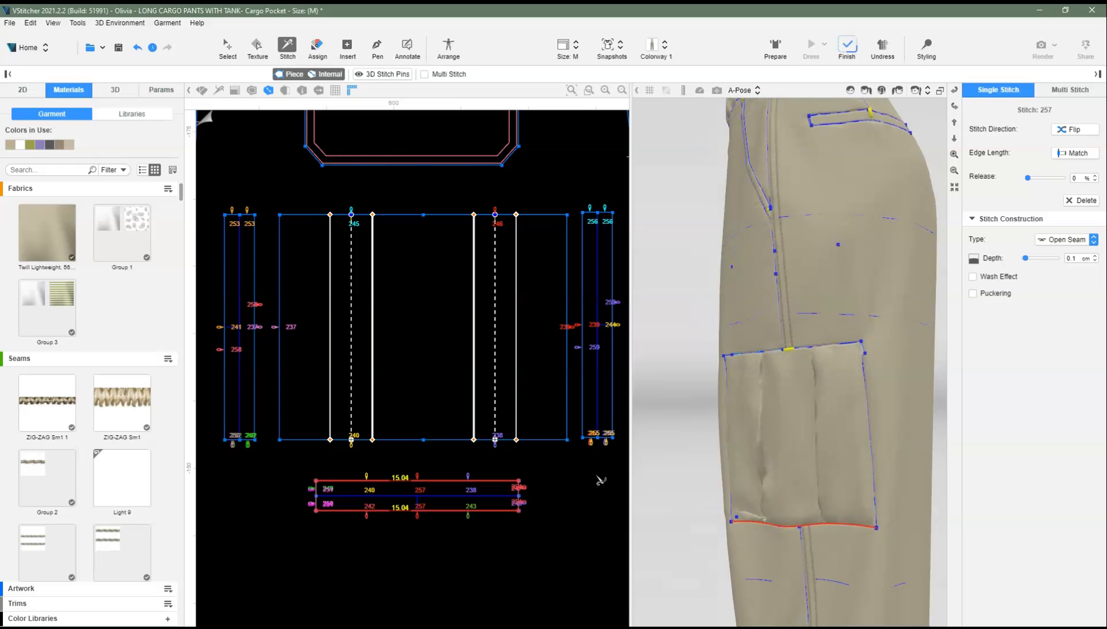
Start 3D styling and pull the pocket's left side outward at its upper corner, middle and lower corner
click(926, 46)
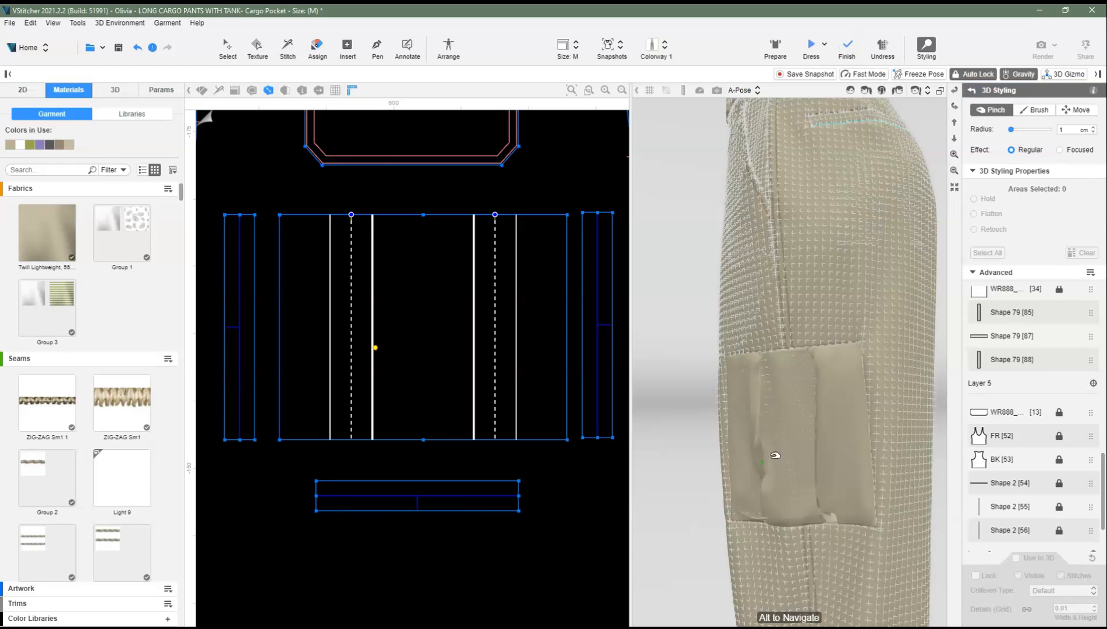
drag(729, 361, 689, 352)
drag(738, 440, 699, 440)
drag(729, 516, 695, 521)
Enlarge the pinch radius, choose the Focused effect, and pull the pocket's pleats and lower edge into shape
drag(1011, 129, 1021, 129)
click(1060, 150)
drag(755, 518, 725, 524)
drag(803, 482, 769, 521)
drag(781, 377, 756, 544)
alt+drag(795, 193, 855, 201)
mouse_move(823, 510)
mouse_down()
mouse_move(885, 556)
mouse_move(809, 527)
mouse_up()
Reduce the pinch radius, pull the pocket fabric sideways toward its right side, and finish the simulation
scroll(815, 529, up, 3)
drag(1021, 130, 1012, 130)
drag(734, 492, 890, 453)
click(845, 46)
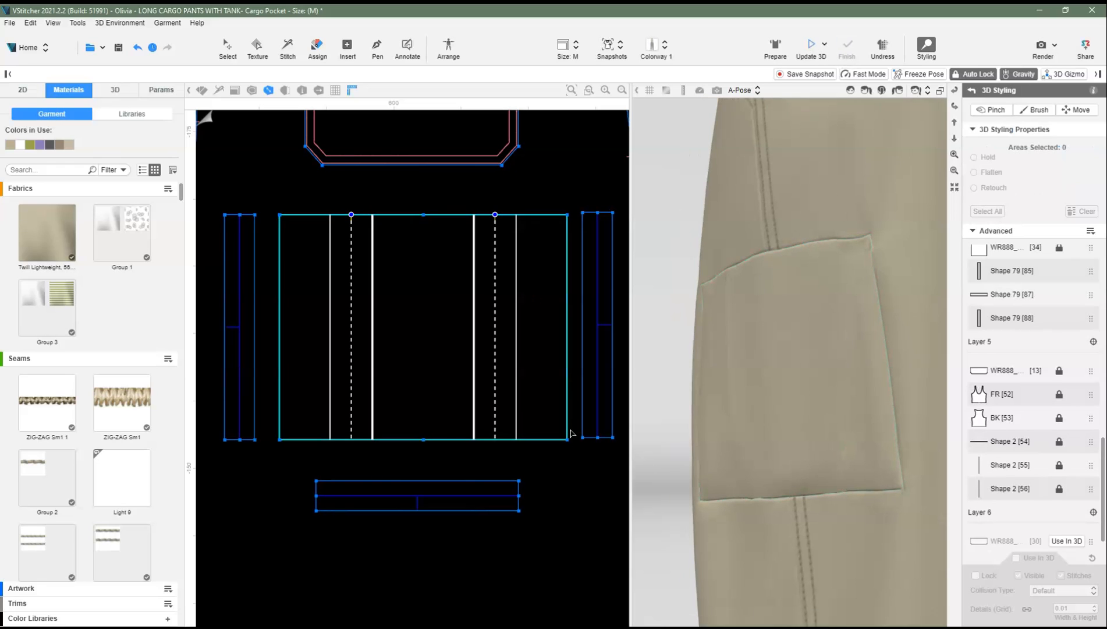
Delete the extra stitches closing the half-edges at both bottom strip ends and both side gussets' lower ends
click(293, 45)
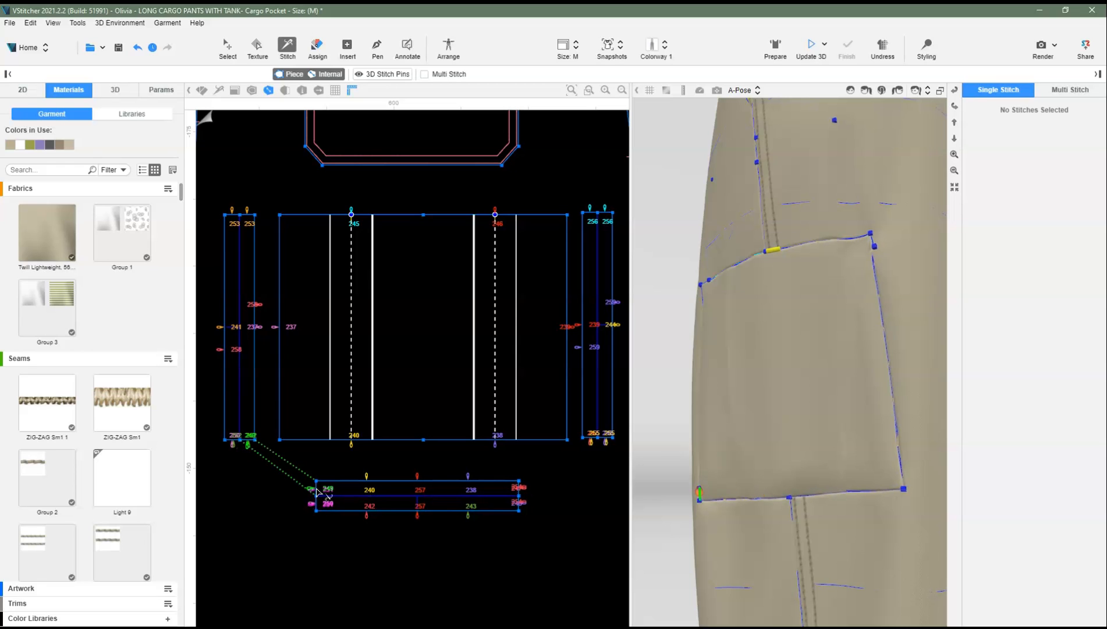
click(313, 496)
key(Delete)
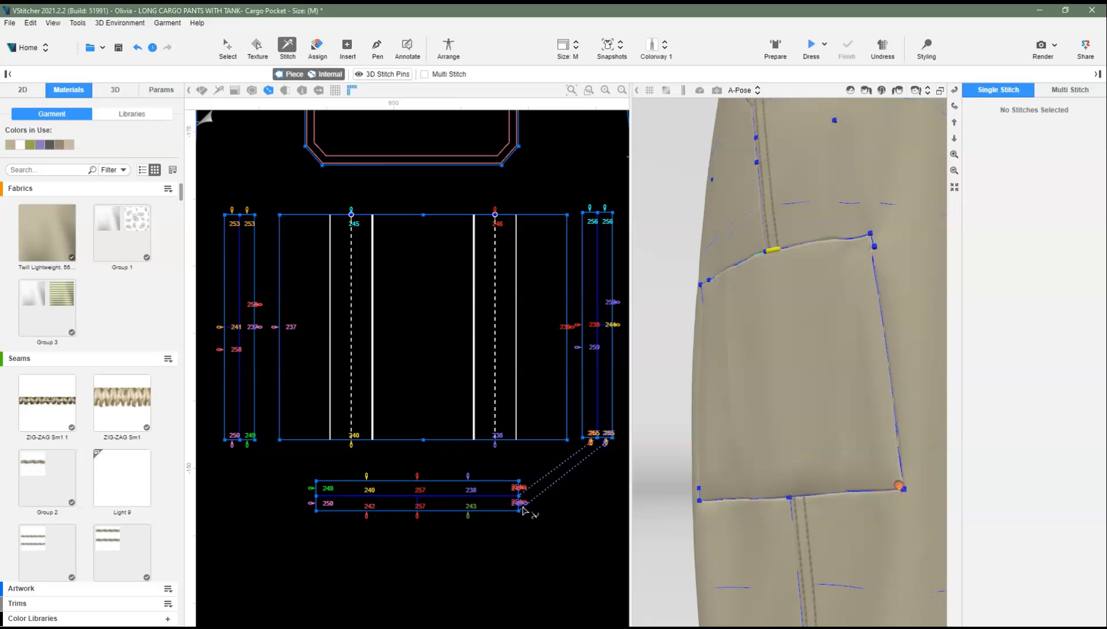
click(524, 503)
click(600, 437)
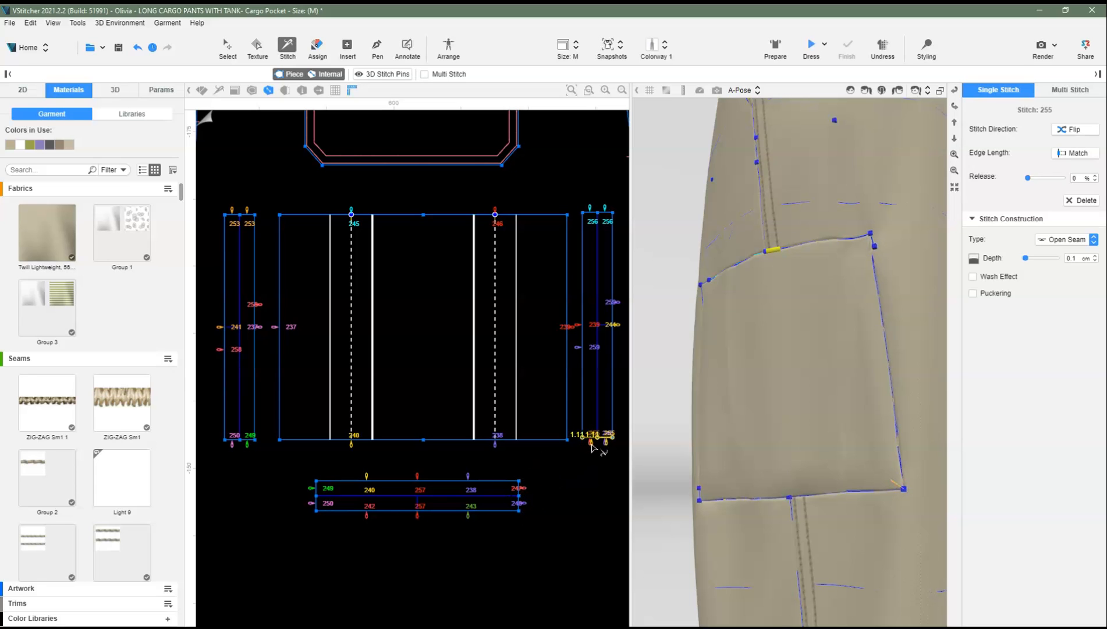
Delete the stitch joining the bottom strip's two long edges and simulate the garment again
click(417, 475)
key(Delete)
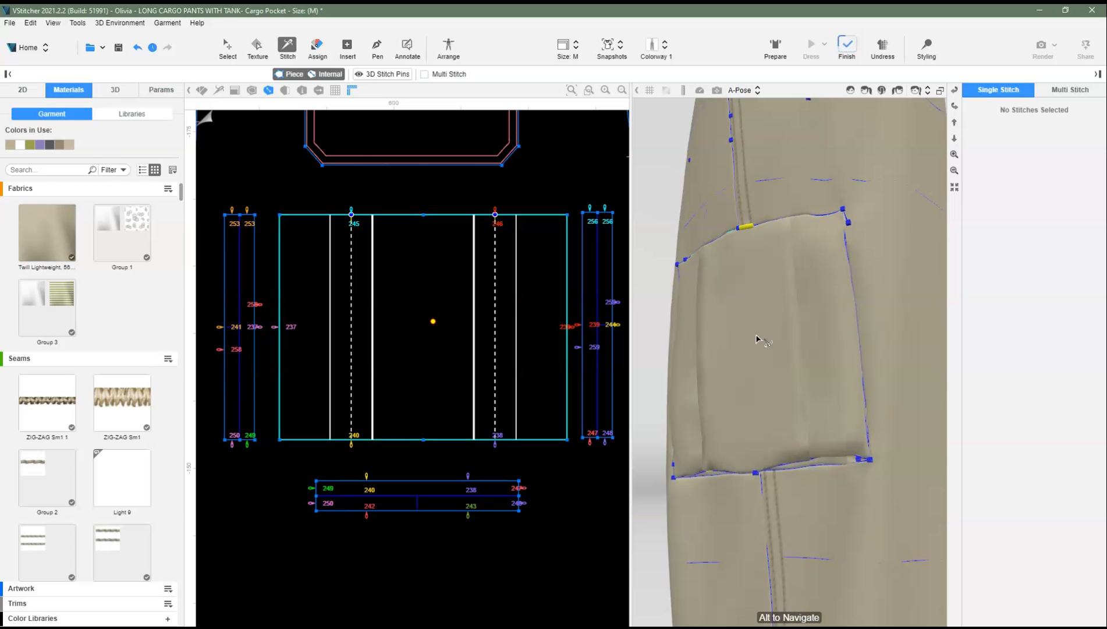
click(646, 377)
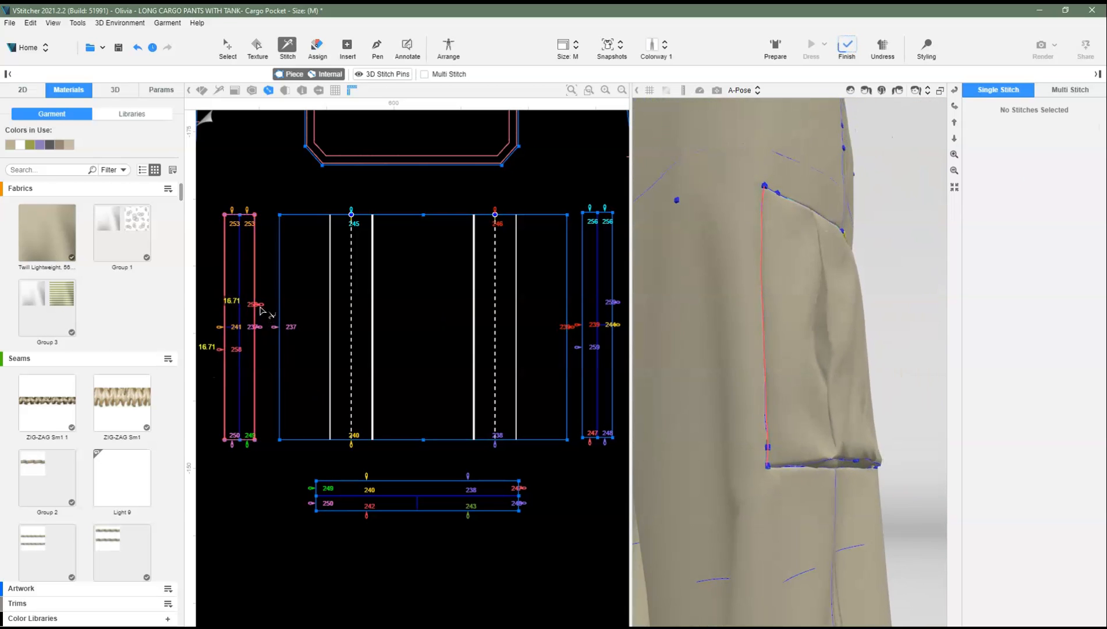
Set the release to 80% for the two stitches joining the long edges of each side gusset strip
click(218, 389)
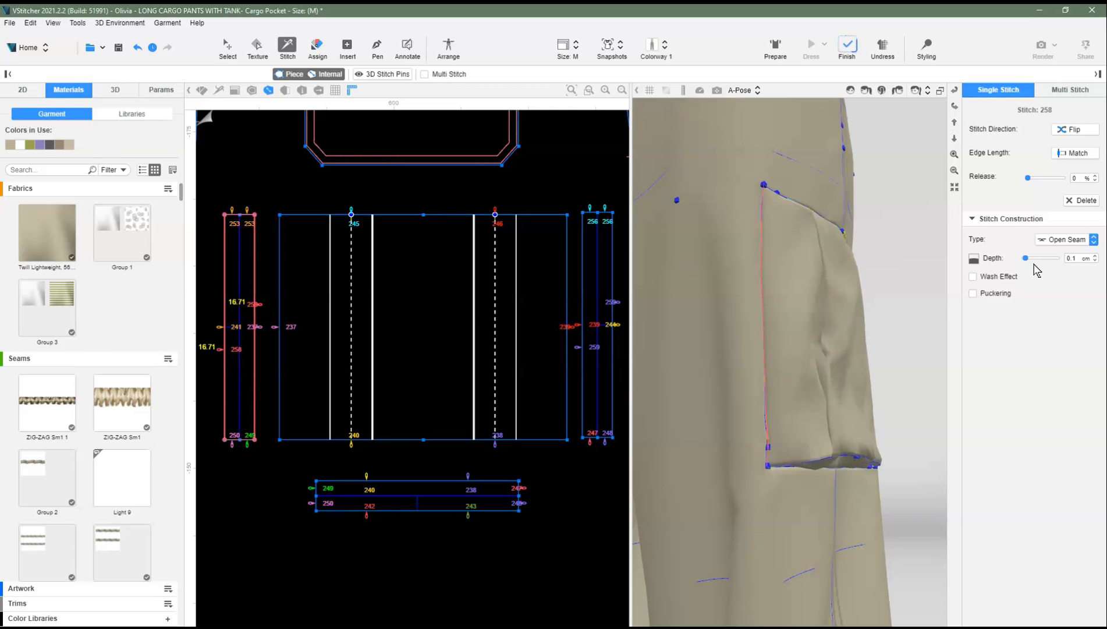
drag(930, 349, 707, 339)
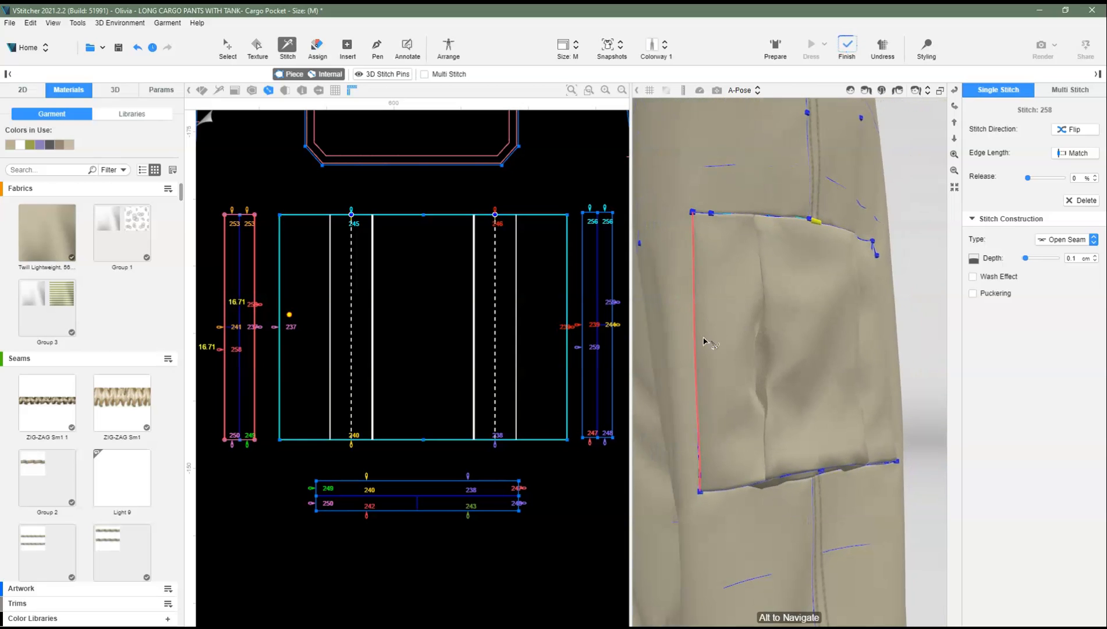
click(619, 326)
click(250, 326)
click(251, 326)
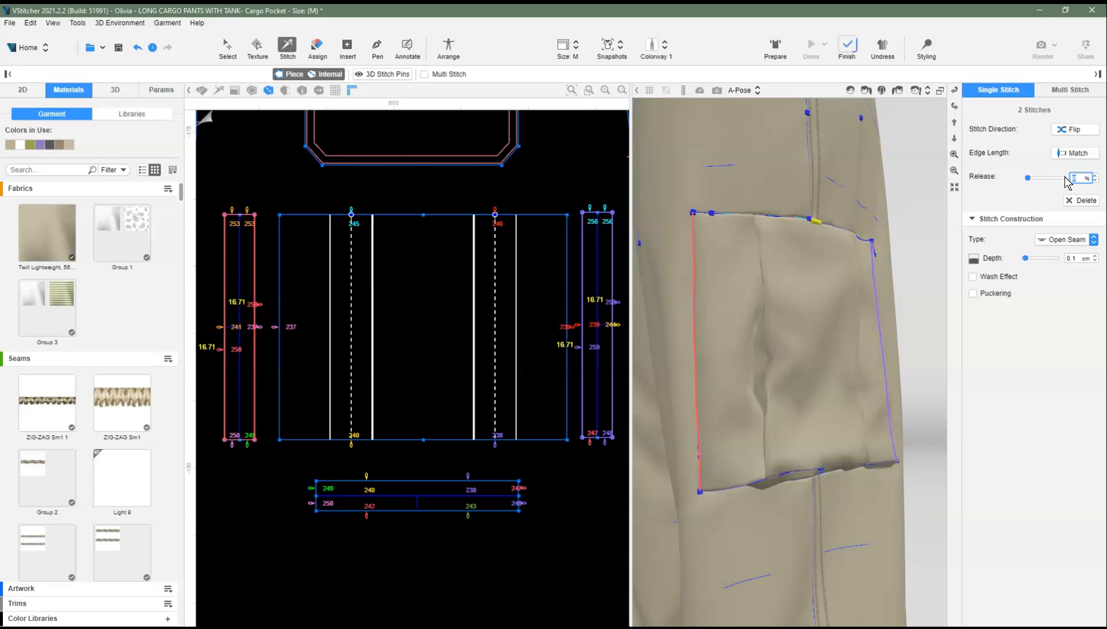
text(80)
key(Return)
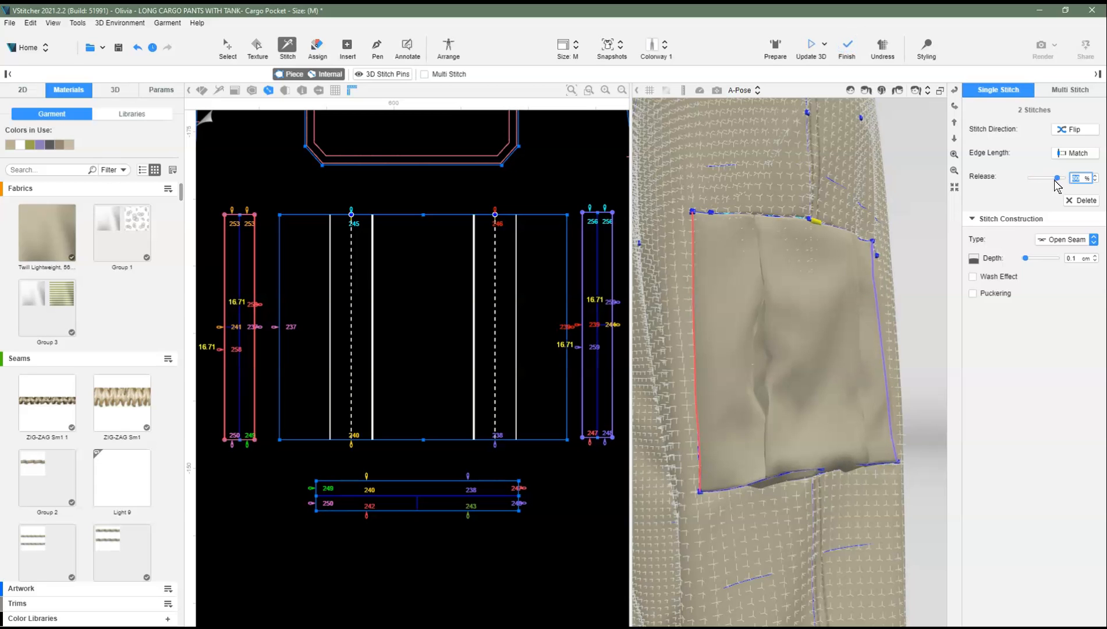
Update the 3D garment, finish the simulation, and inspect the pocket from both sides with the stitches deselected
click(812, 49)
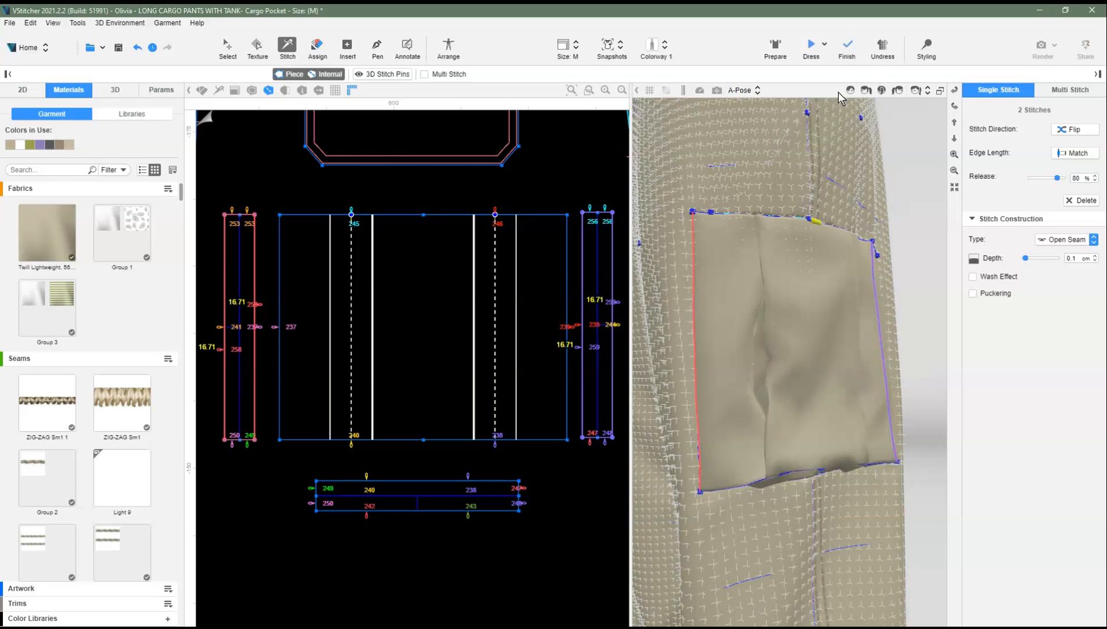
click(847, 49)
alt+drag(935, 362, 884, 355)
click(873, 494)
alt+drag(934, 397, 862, 390)
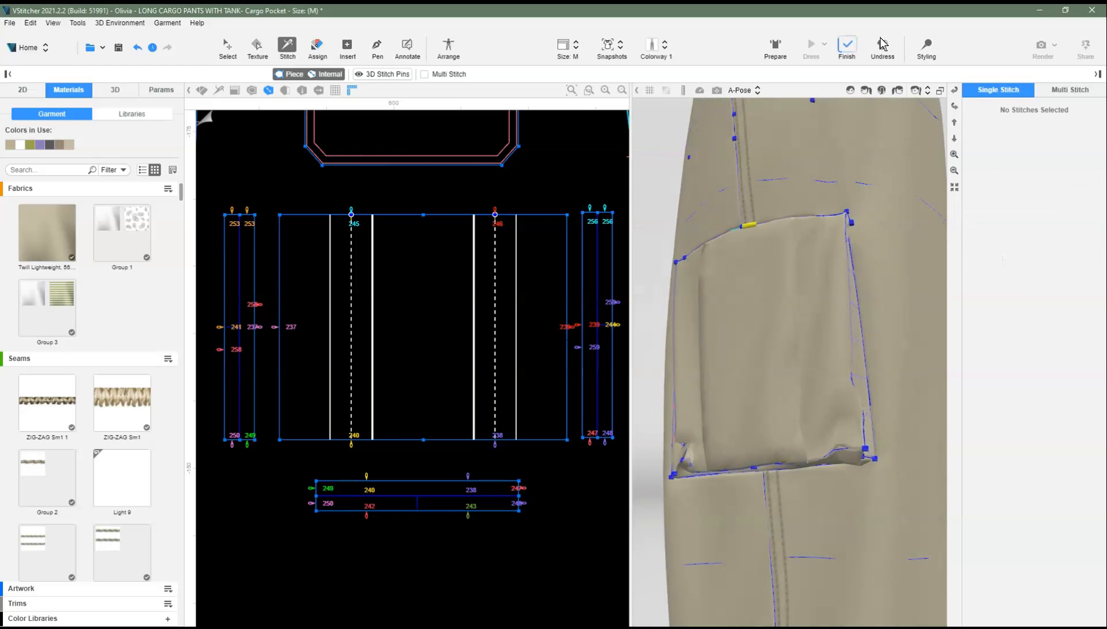
Pinch and pull the pocket's lower corners outward in 3D Styling, then update and finish the simulation
click(926, 46)
click(679, 463)
drag(686, 467, 659, 481)
drag(869, 460, 879, 471)
drag(678, 472, 647, 487)
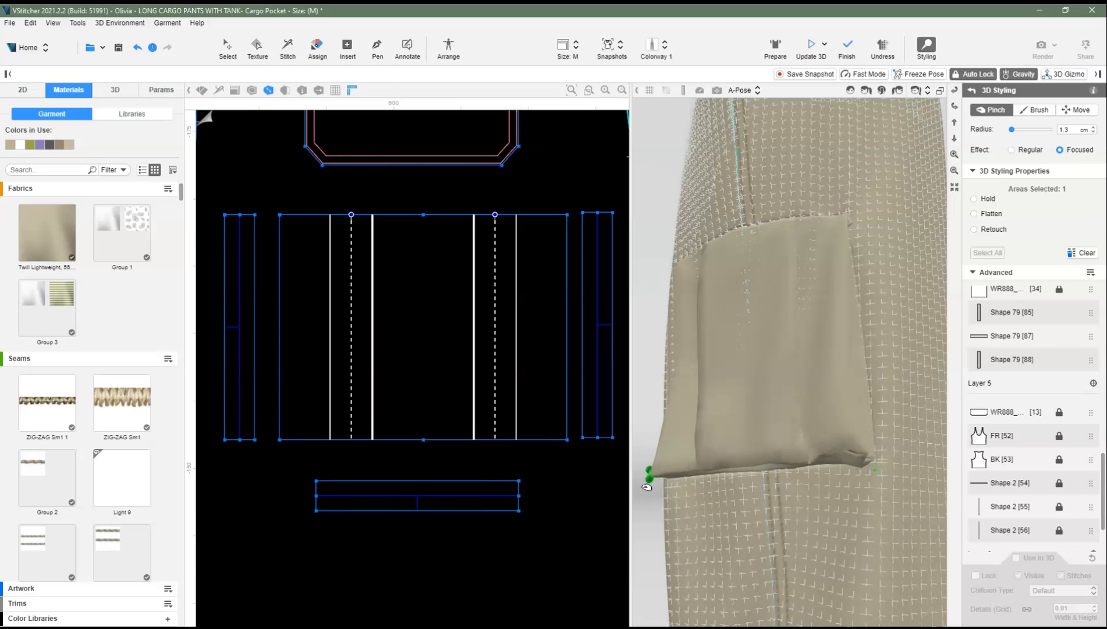
drag(860, 475, 875, 452)
right_drag(642, 400, 759, 432)
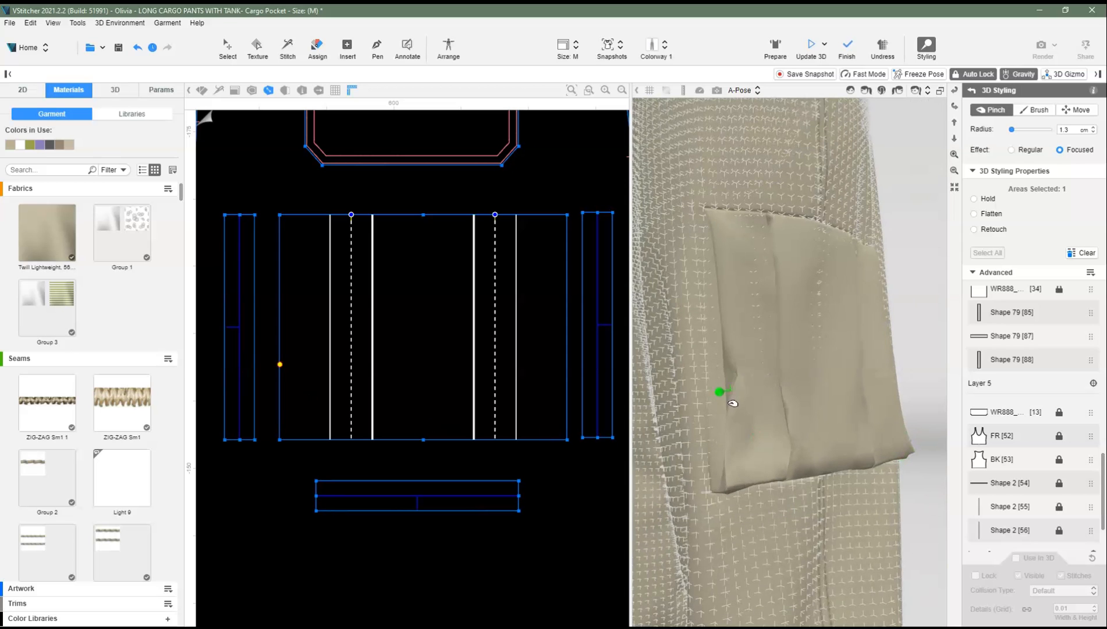
click(814, 48)
click(847, 49)
Set the draping grid size of the main pocket, both side gussets and the bottom strip to 0.6
scroll(873, 349, down, 3)
right_drag(926, 352, 862, 349)
scroll(445, 347, down, 3)
mouse_move(569, 488)
mouse_down()
mouse_move(319, 270)
mouse_move(569, 467)
mouse_up()
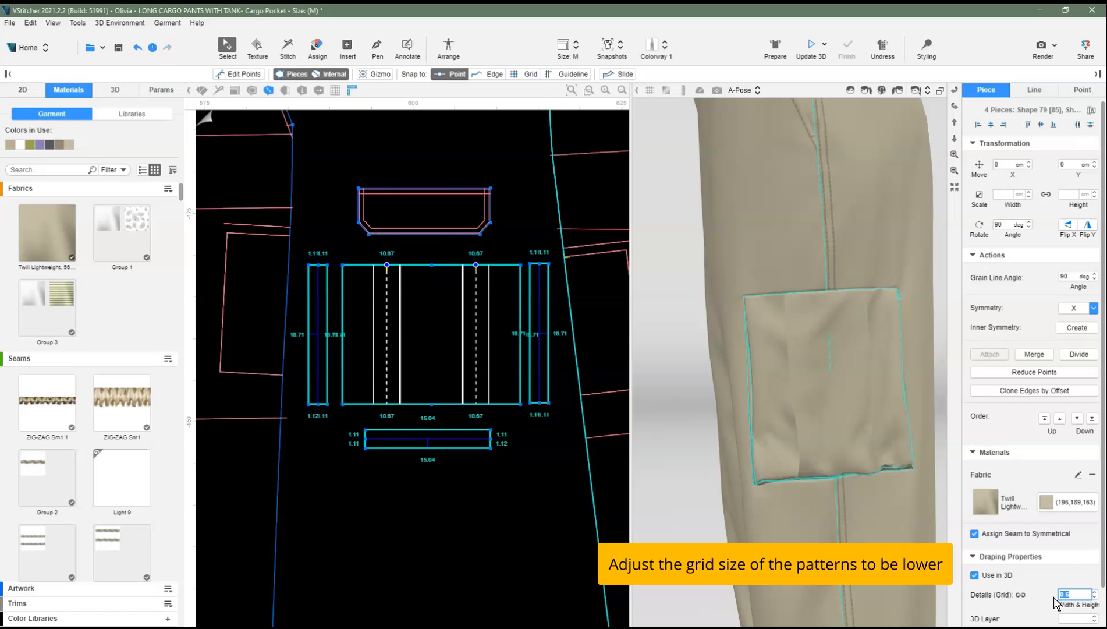
click(525, 492)
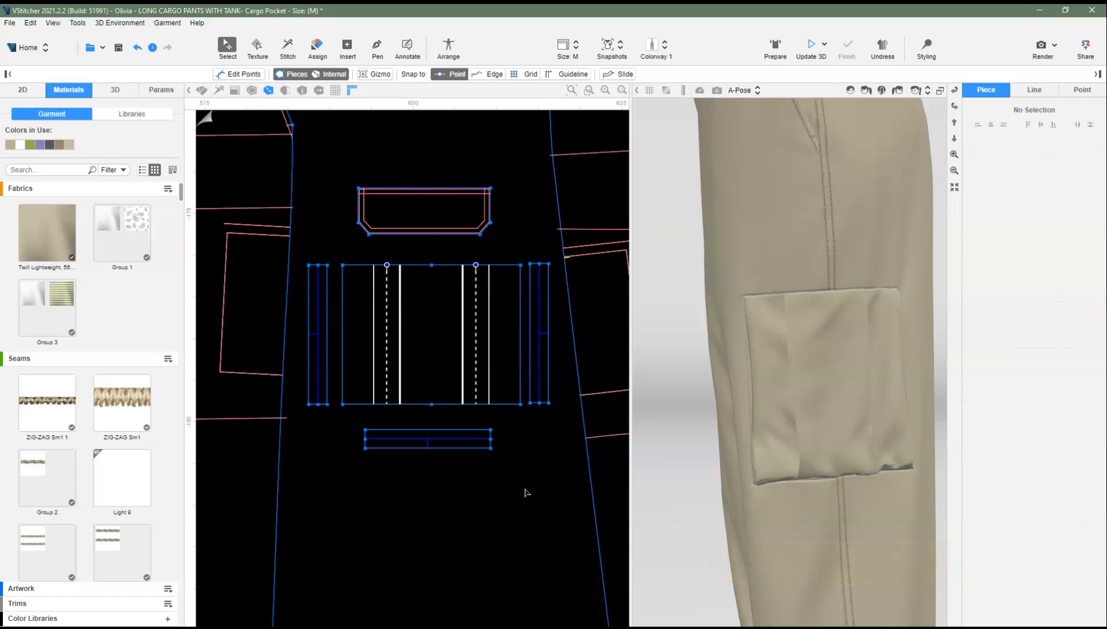
click(513, 374)
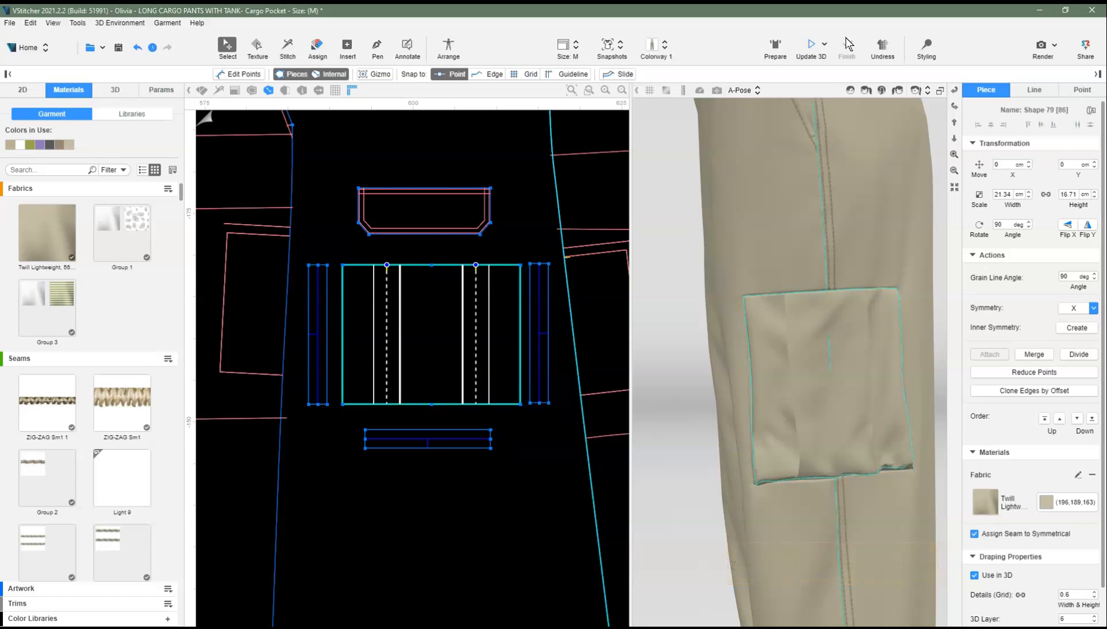